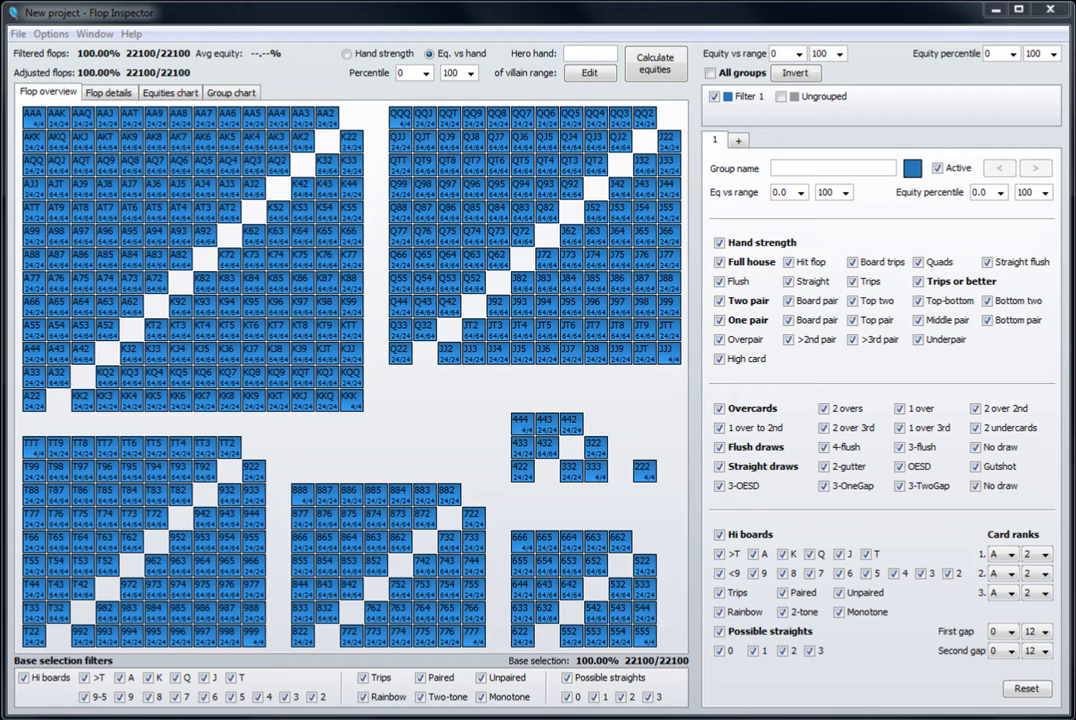
Step: Restrict the base selection to ace-high boards only
click(40, 679)
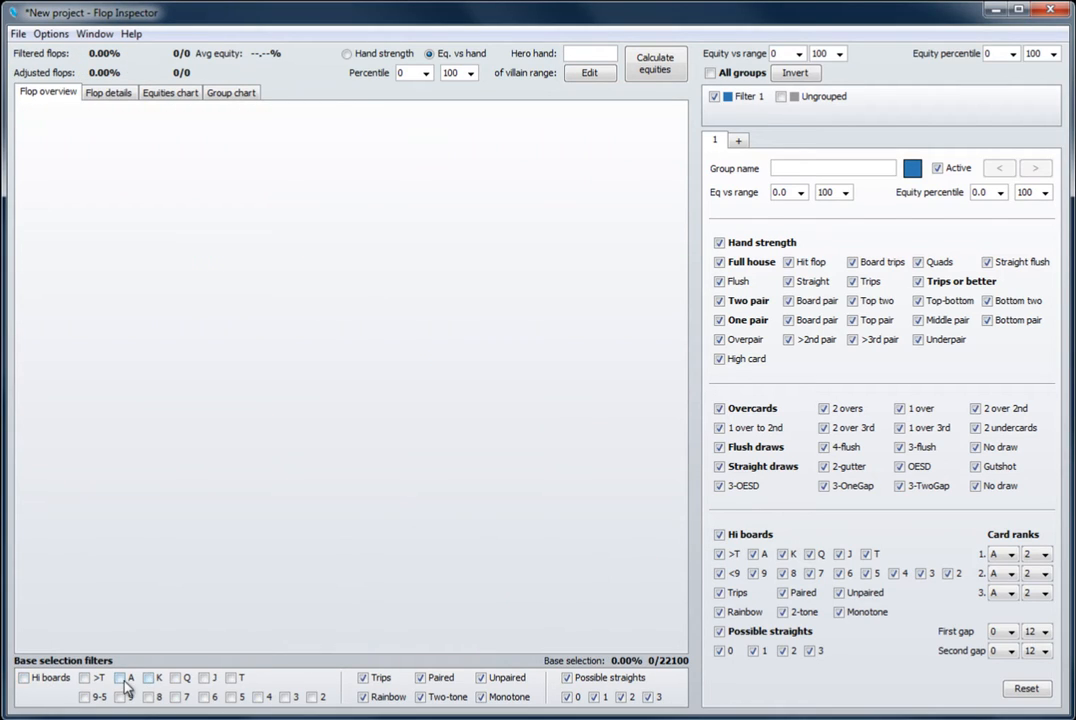
click(121, 679)
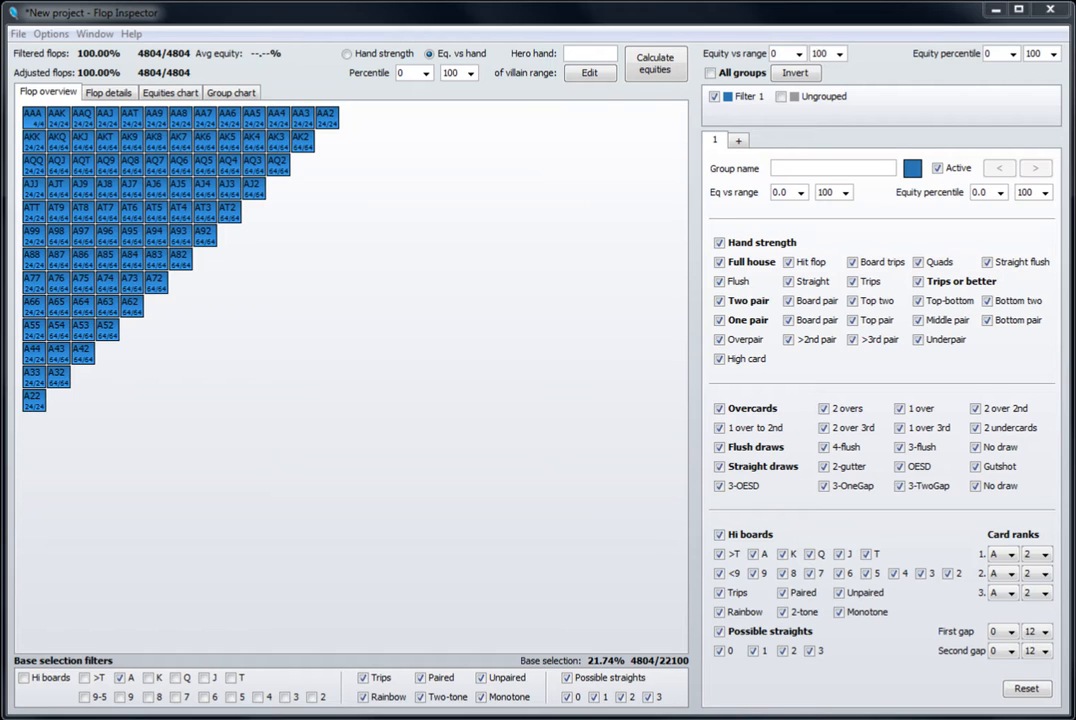
Step: Inspect the suit combinations of the AAA, AAK and AKQ flops, moving their detail windows apart
click(33, 117)
drag(45, 113, 514, 172)
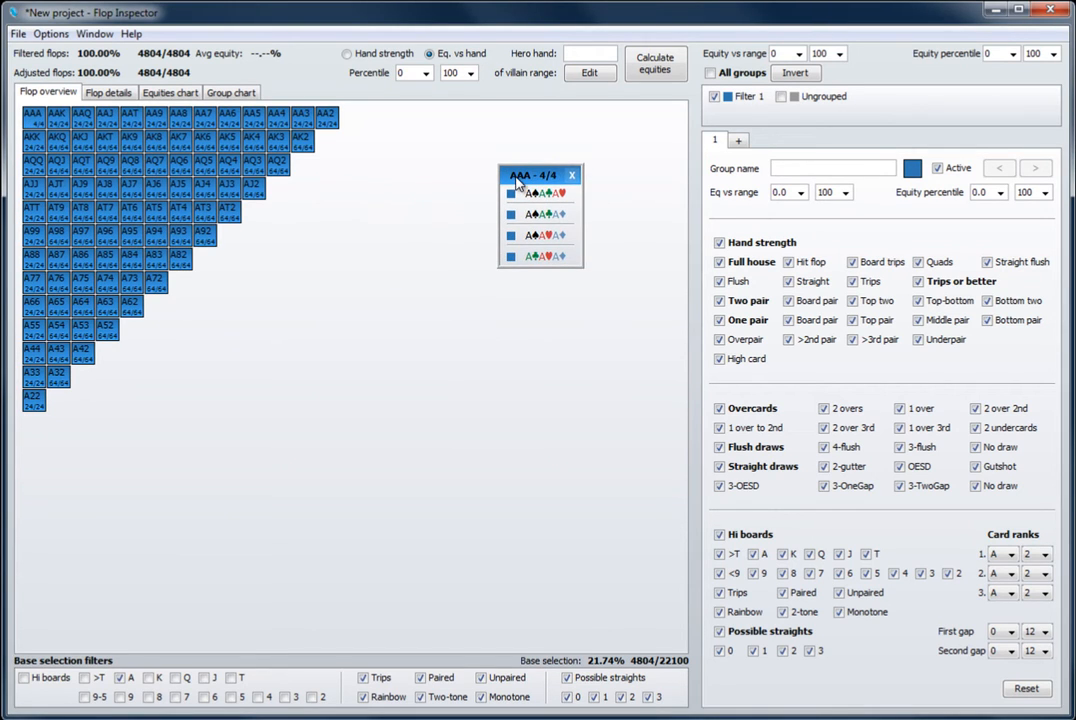
click(57, 117)
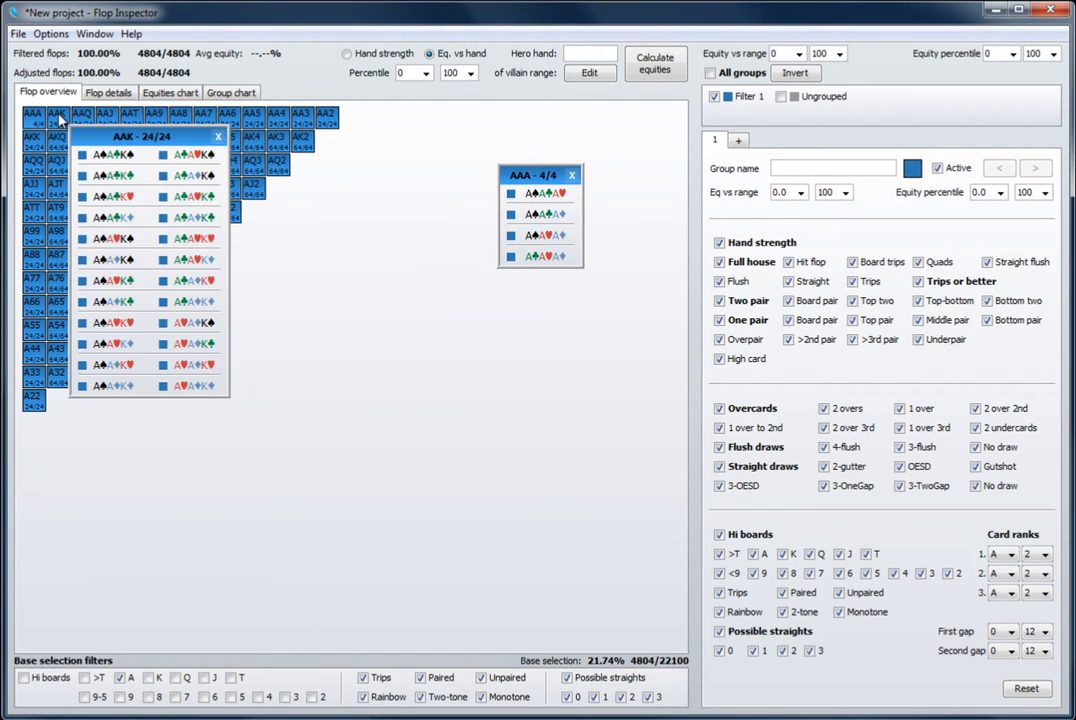
drag(85, 102, 572, 306)
click(57, 140)
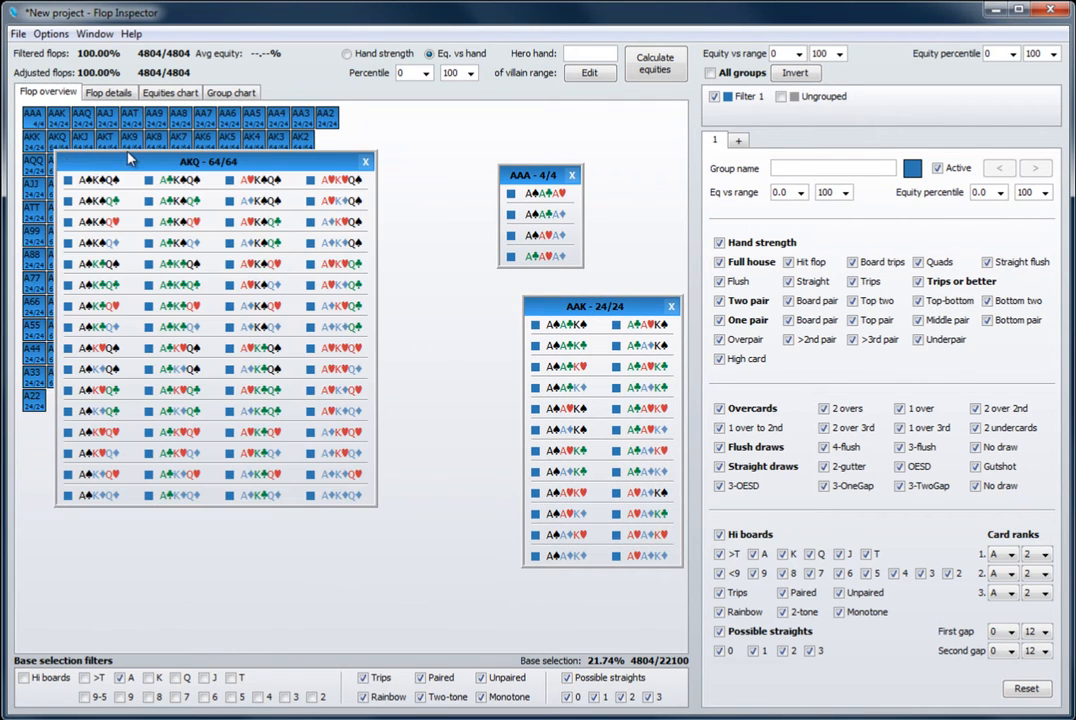
drag(130, 162, 224, 256)
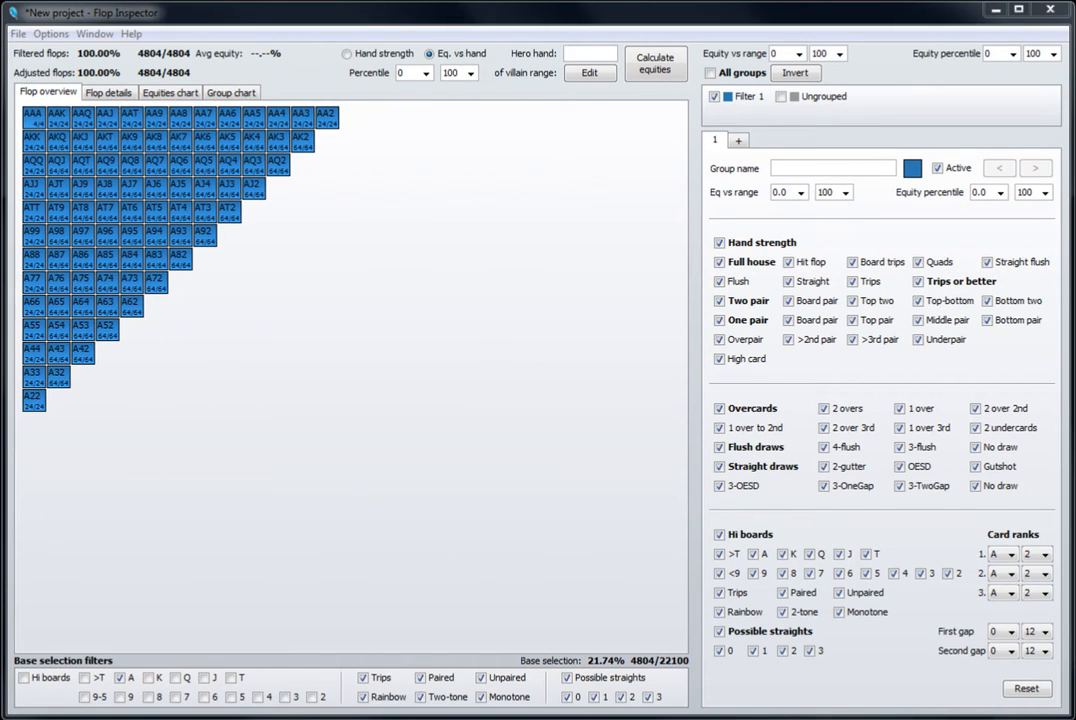
Step: Add king-high and queen-high boards to the base selection, and restore all high boards
click(148, 678)
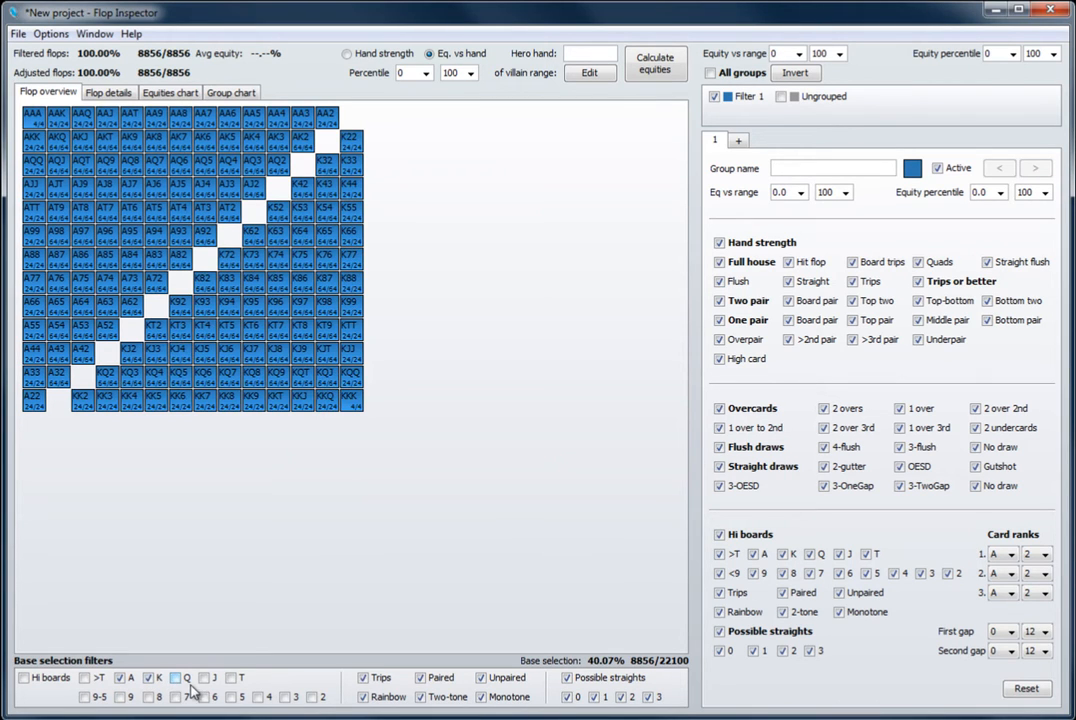
click(176, 678)
click(23, 678)
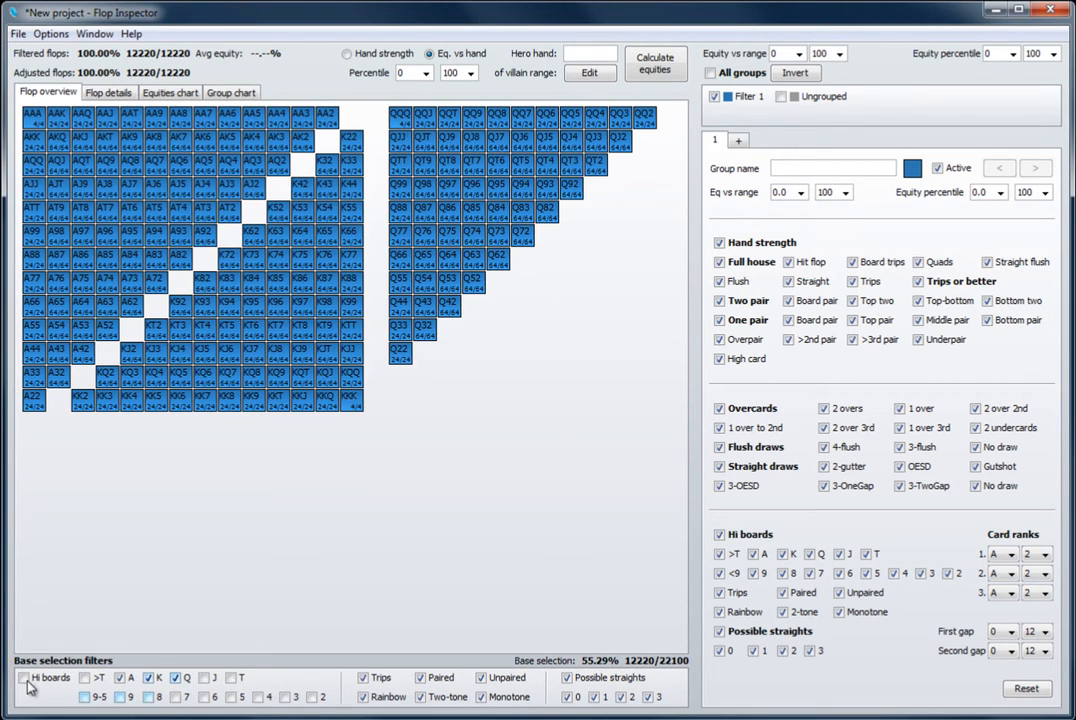
Step: Limit the base selection to rainbow boards by excluding two-tone and monotone flops
click(421, 697)
click(481, 697)
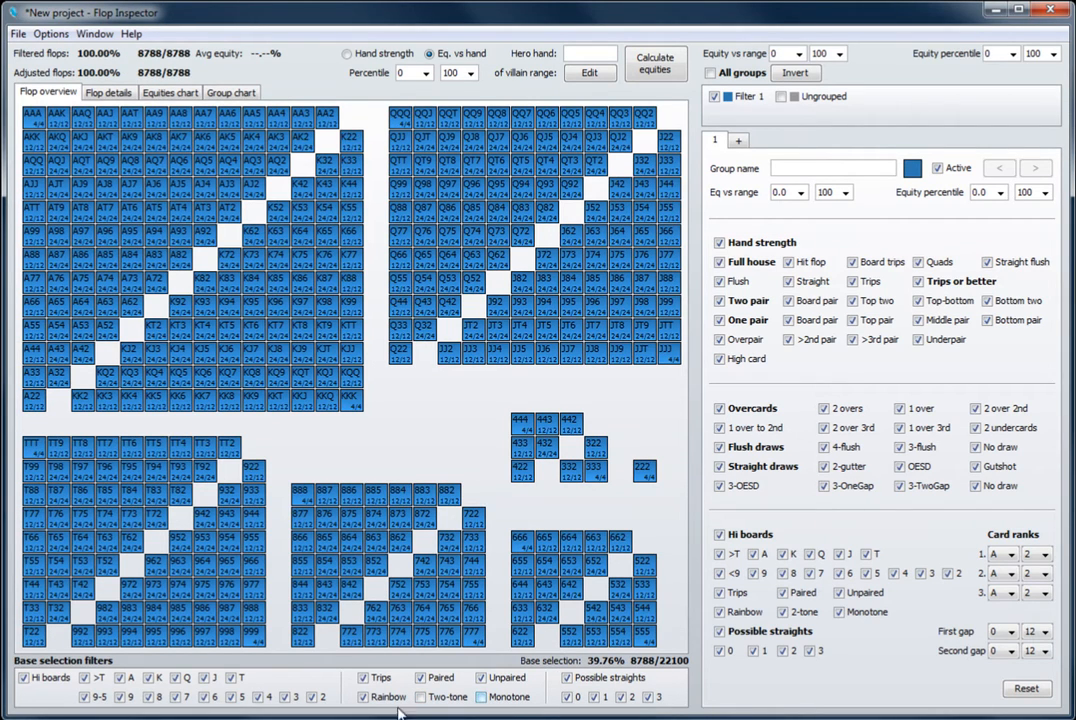
click(298, 308)
click(621, 220)
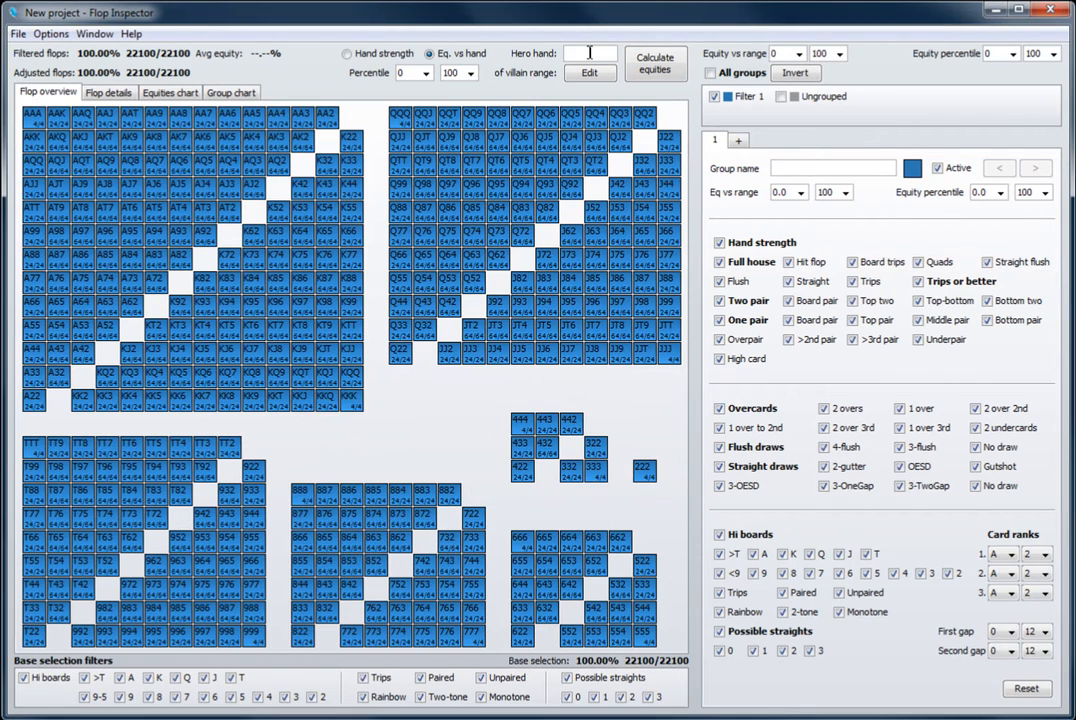
Step: Set the hero hand to 6h5h
click(590, 53)
text(6s)
text(5h)
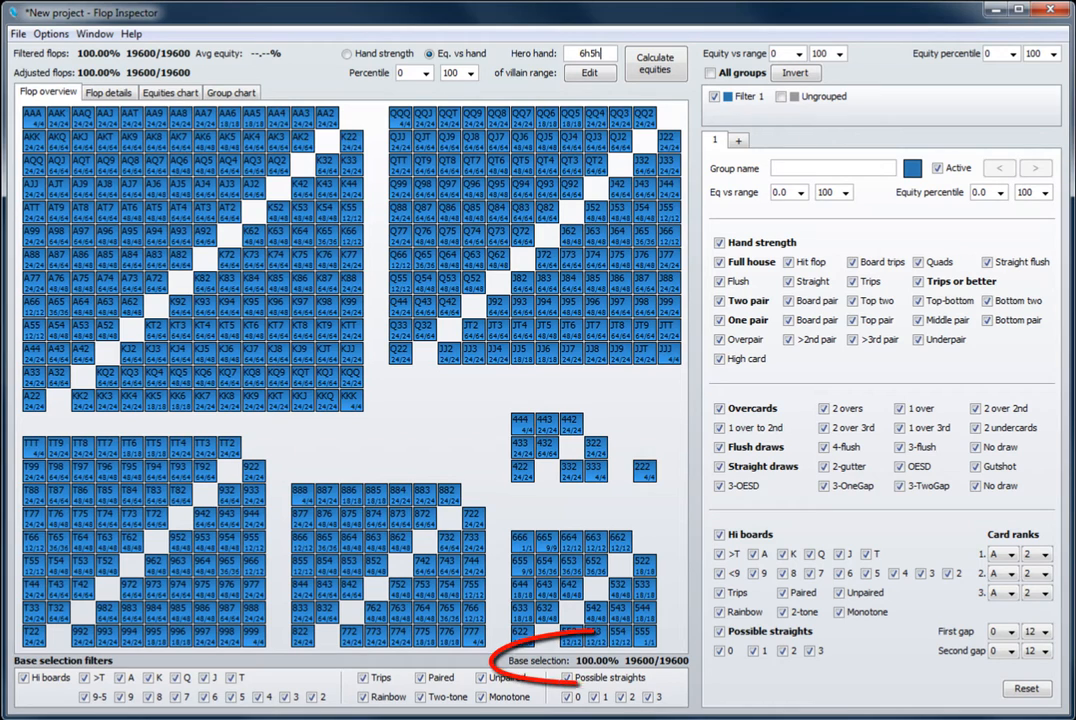
Step: Limit the hand strength filter to straight flushes and examine the matching flops in the flop details
click(756, 247)
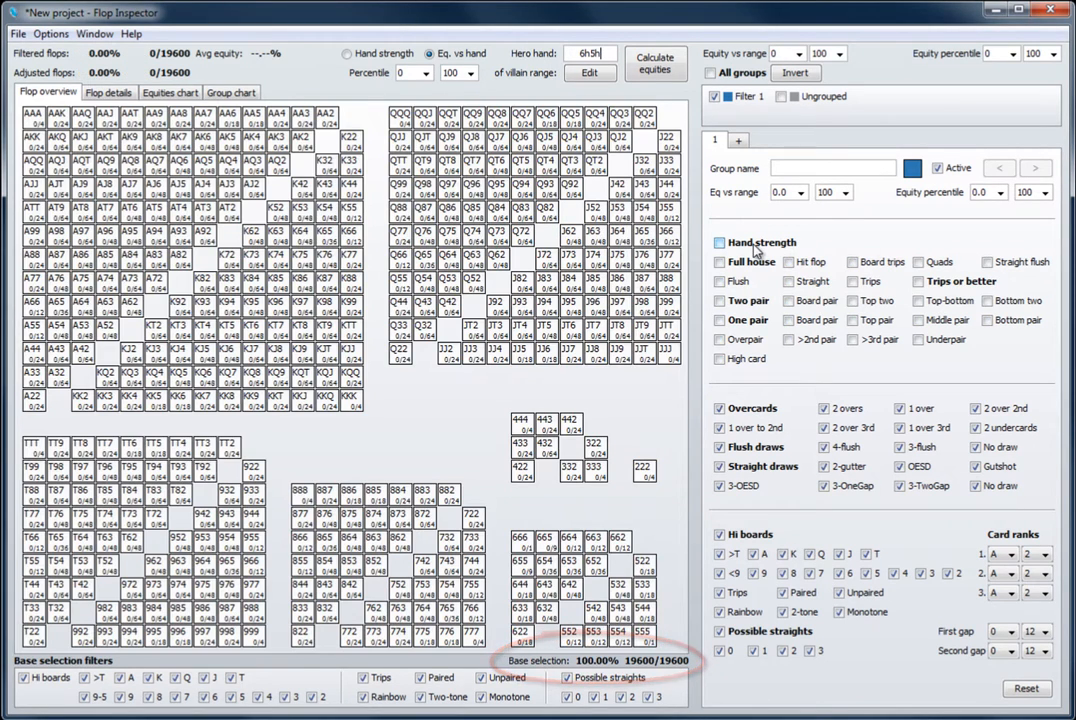
click(1010, 264)
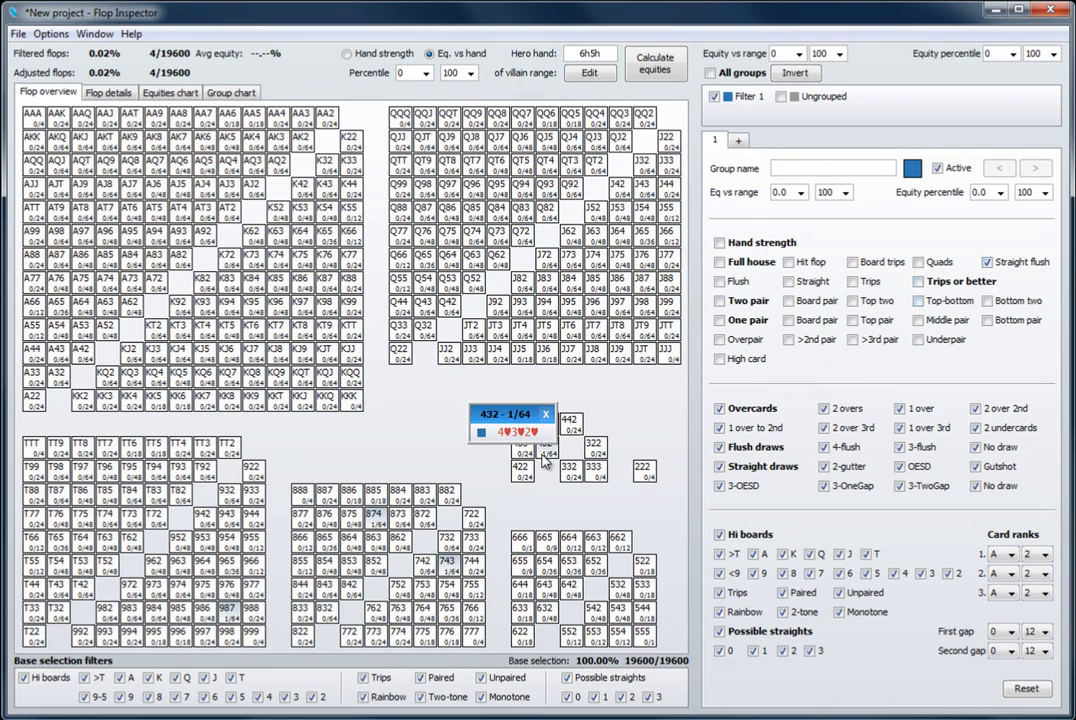
click(100, 94)
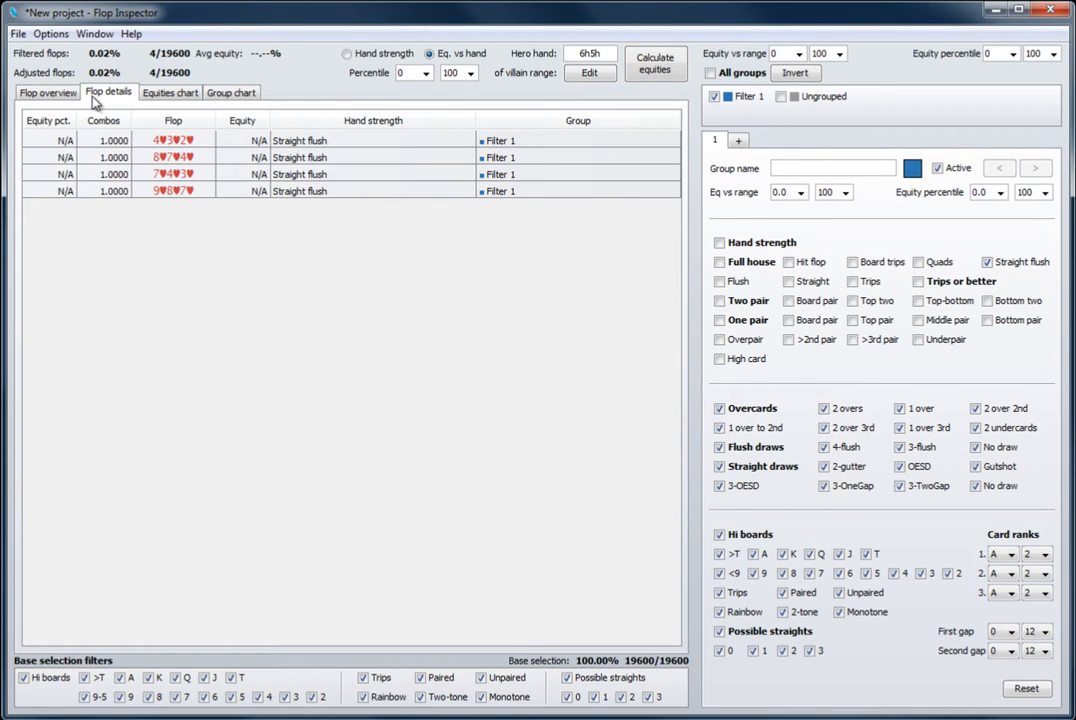
click(48, 92)
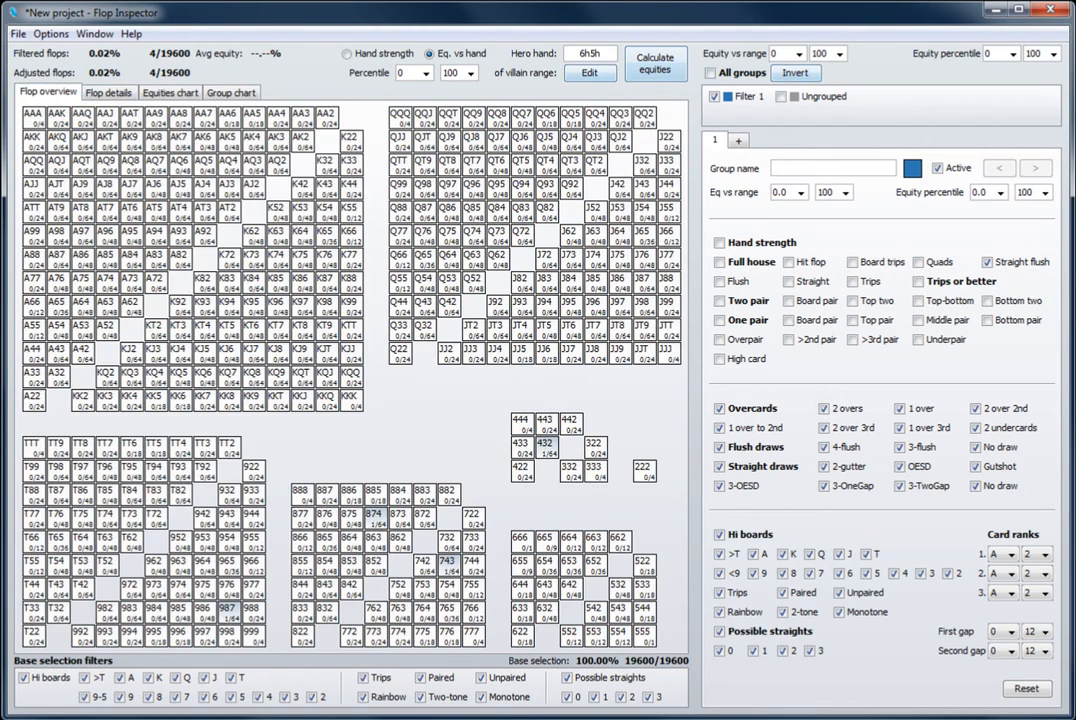
Step: Add two pair hands except board pair, plus trips or better, to the hand strength filter
click(748, 301)
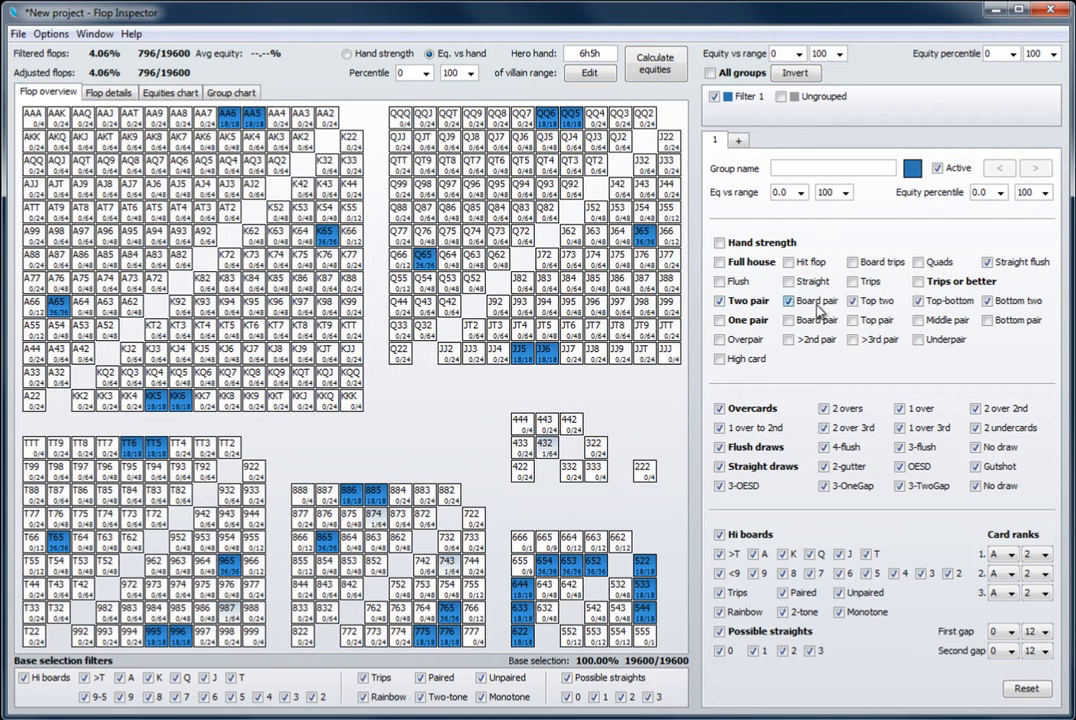
click(818, 304)
click(946, 284)
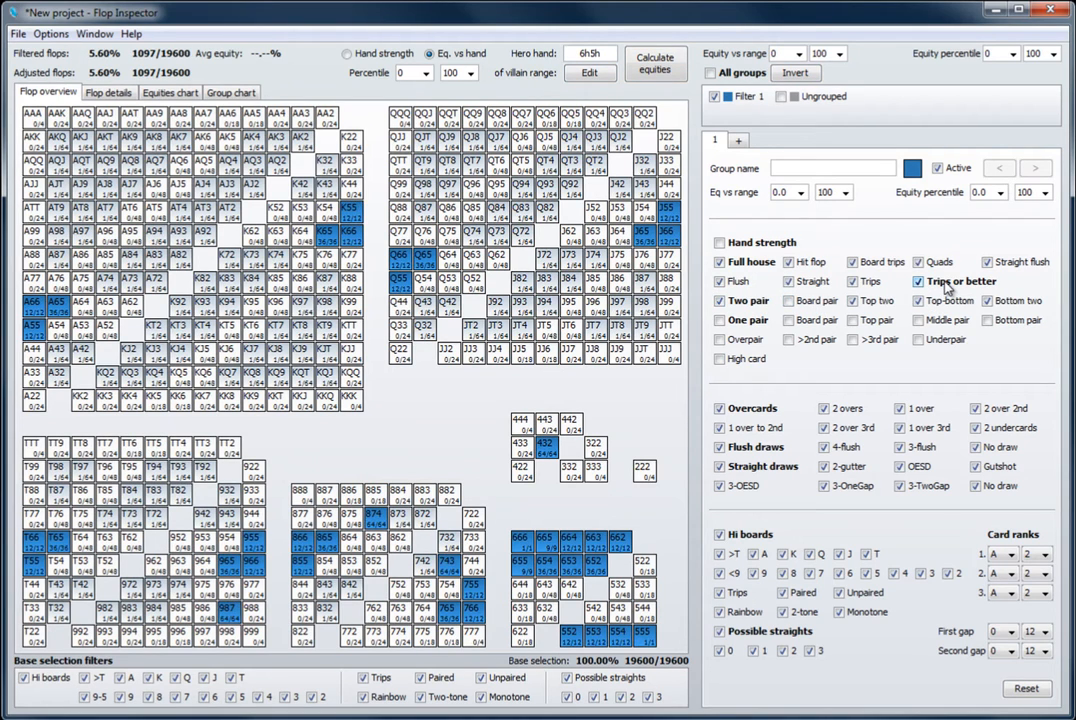
Step: Name the filter group Monsters and check the inverted group selection before switching back
click(857, 167)
text(Monste)
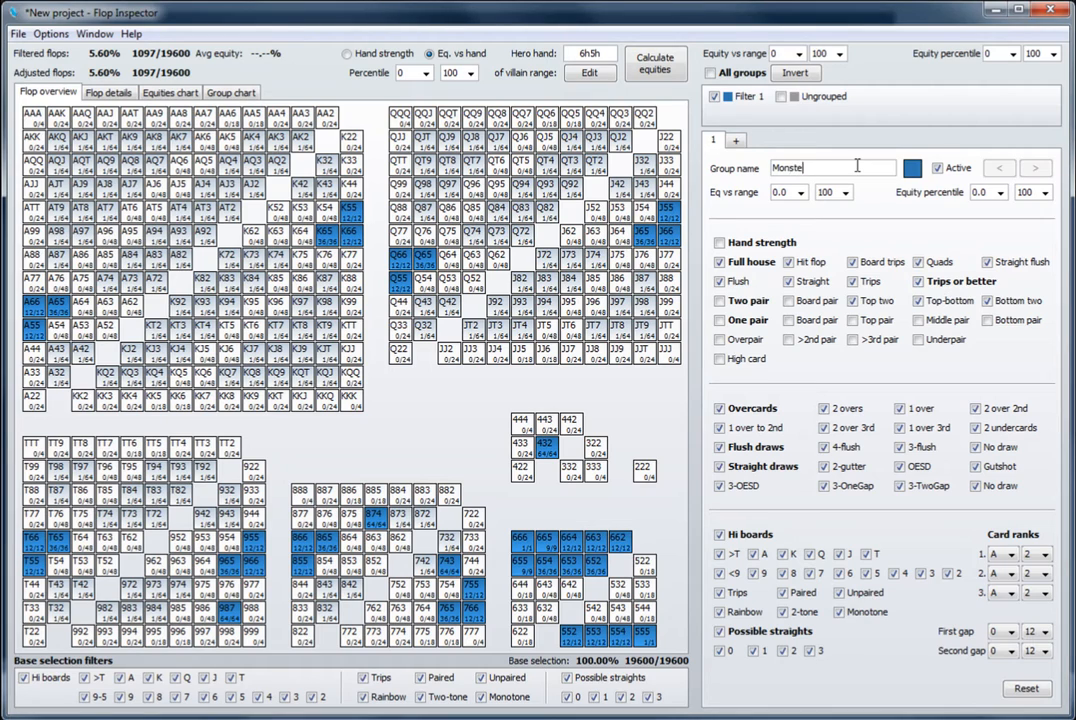
text(rs)
key(Return)
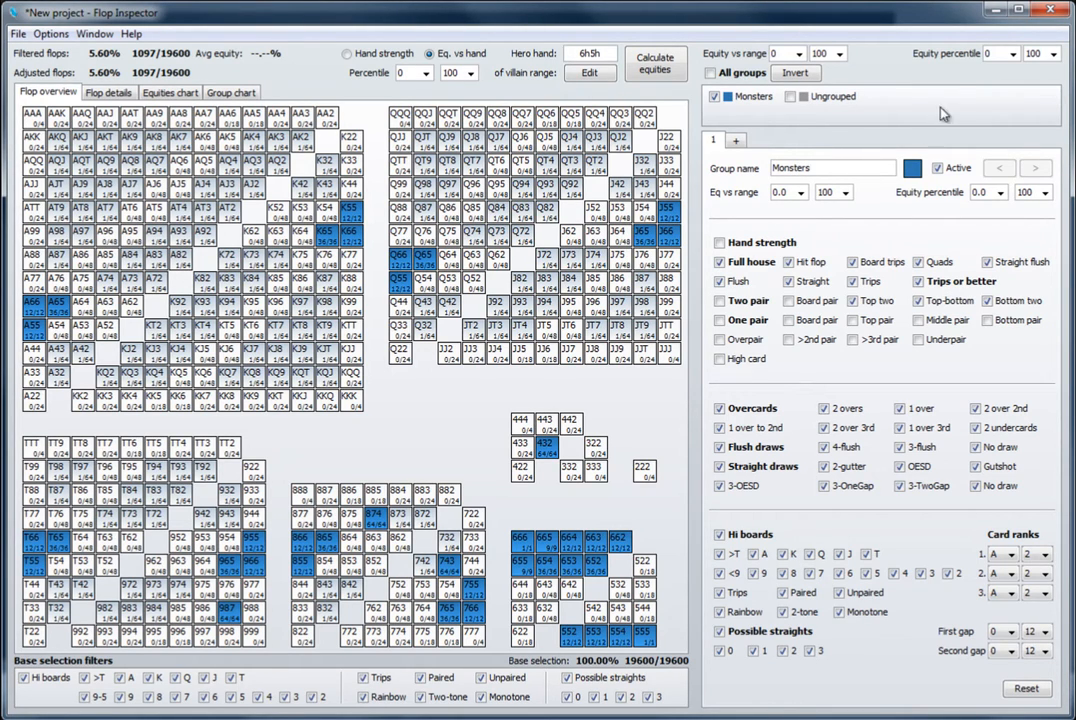
click(815, 74)
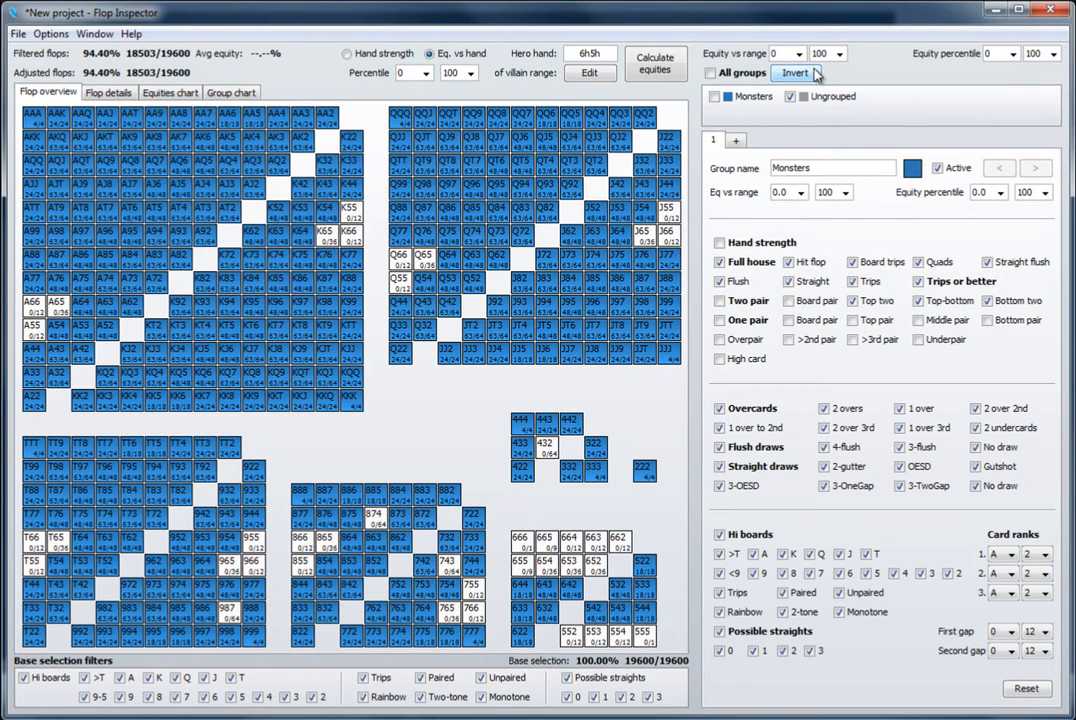
click(815, 74)
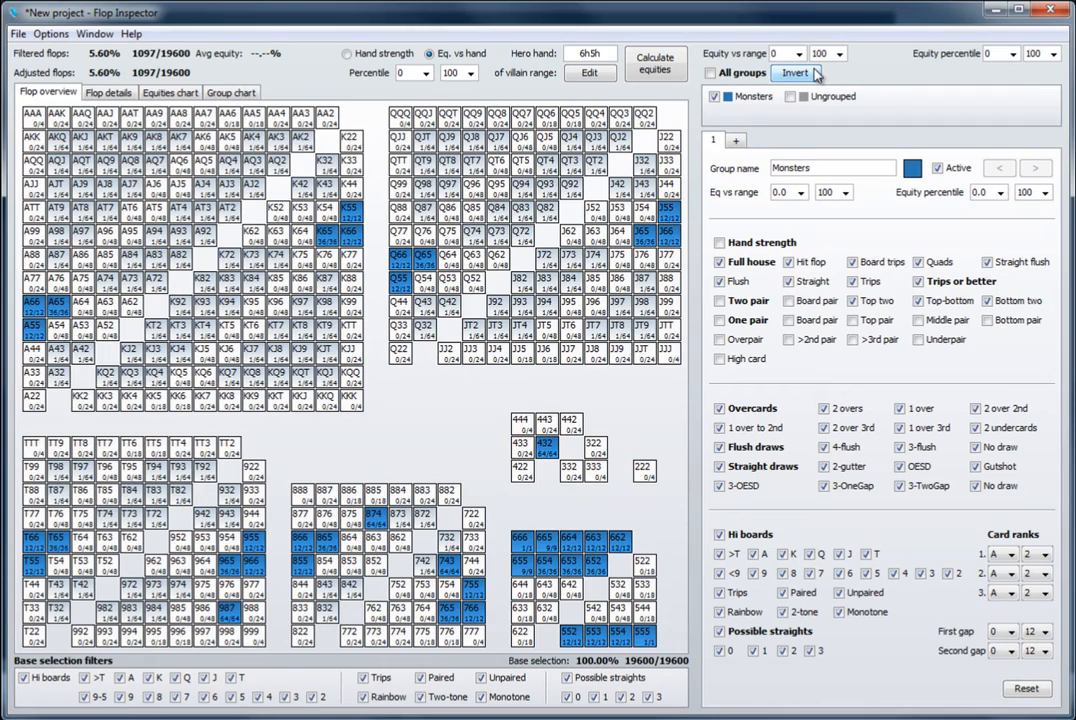
Step: Add a second filter group named Monster draw
click(735, 142)
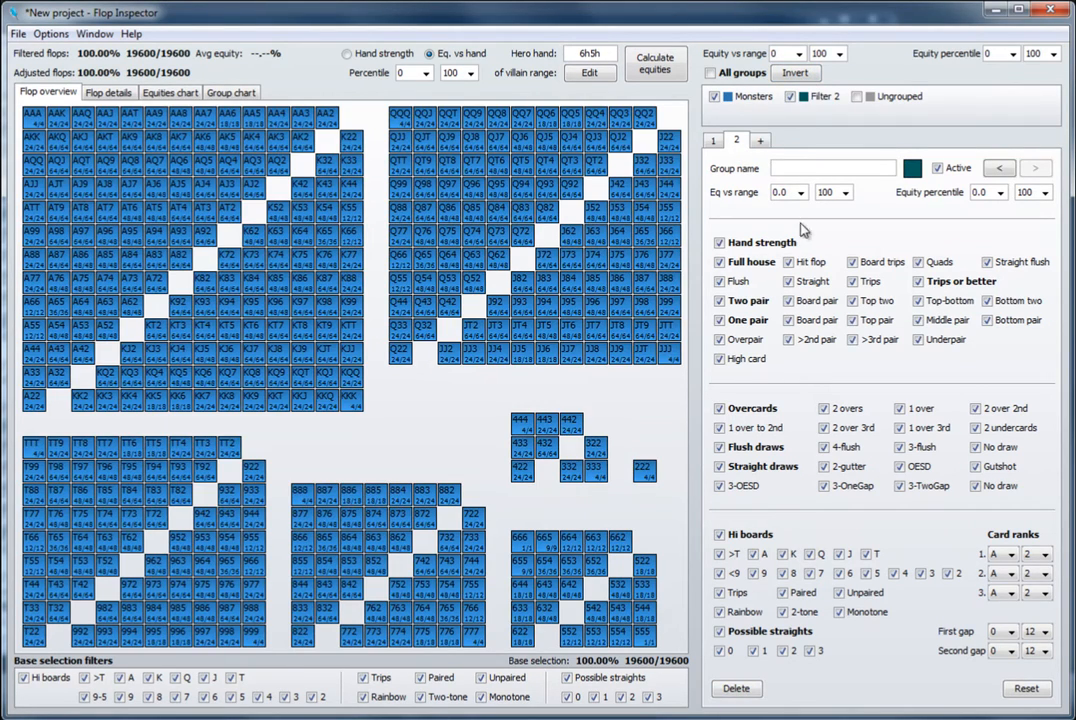
click(836, 172)
text(Monster draw)
key(Return)
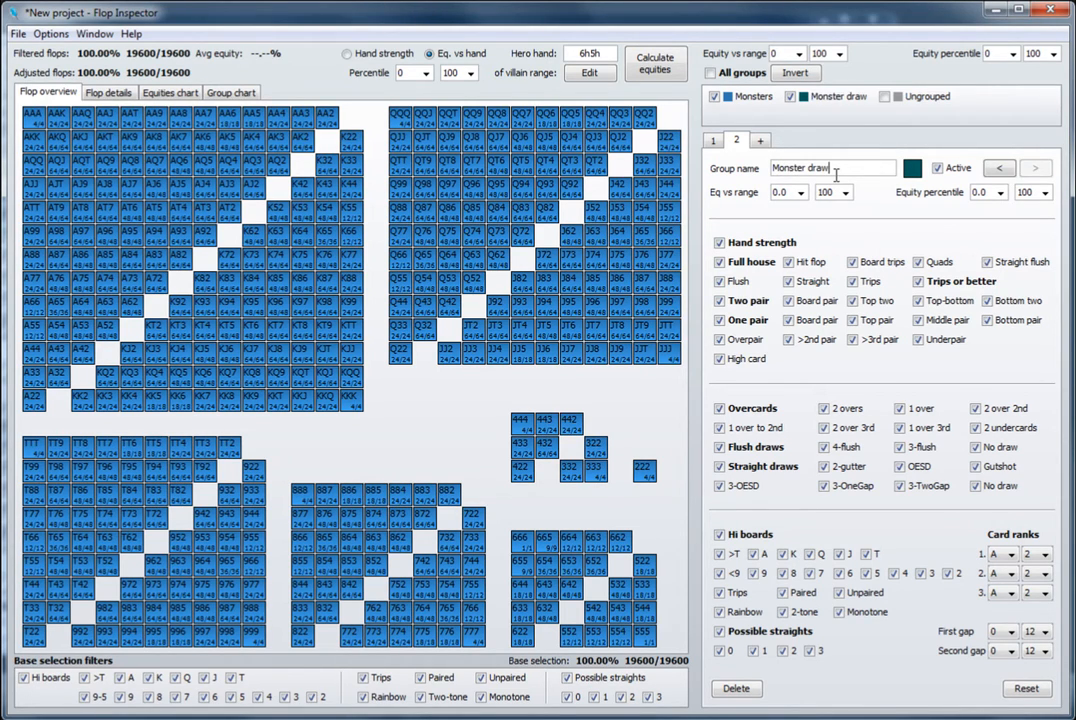
Step: Restrict Monster draw to one pair hands except board pair with 4-flush draws, and hide the Monsters group
click(719, 242)
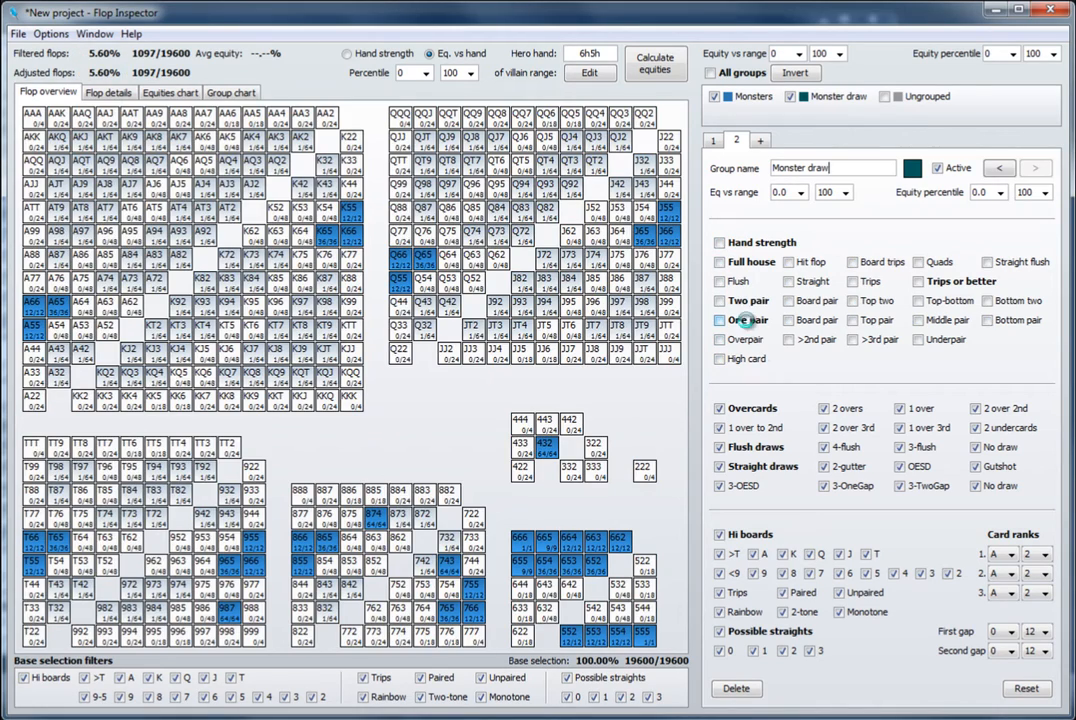
click(744, 320)
click(810, 322)
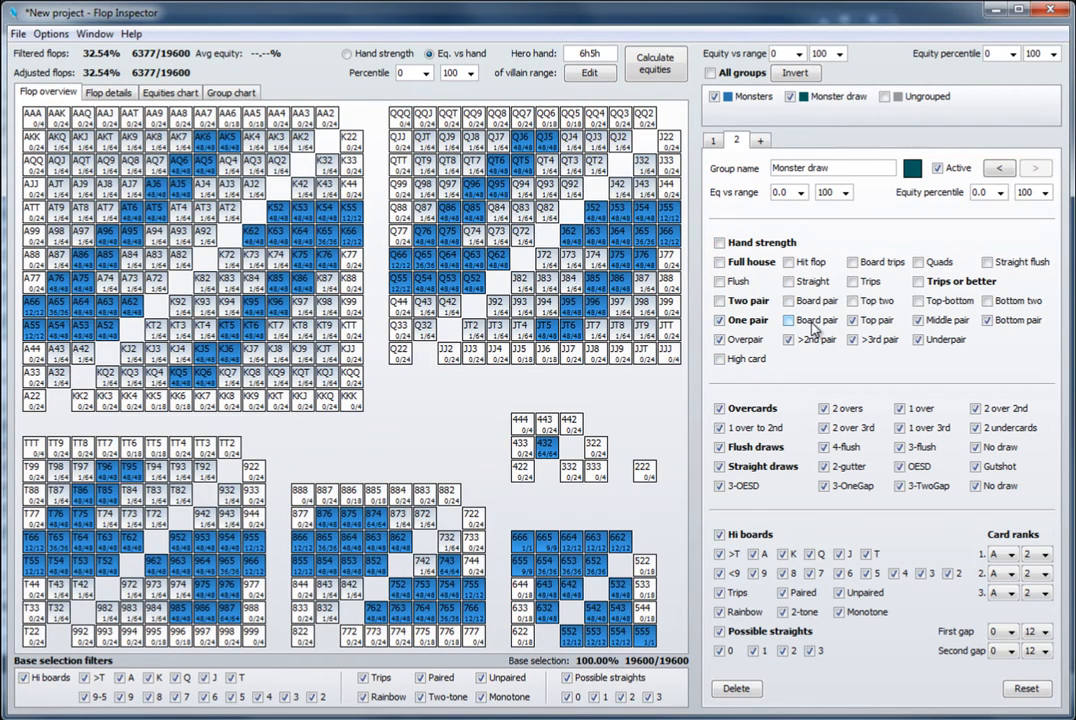
click(900, 448)
click(976, 448)
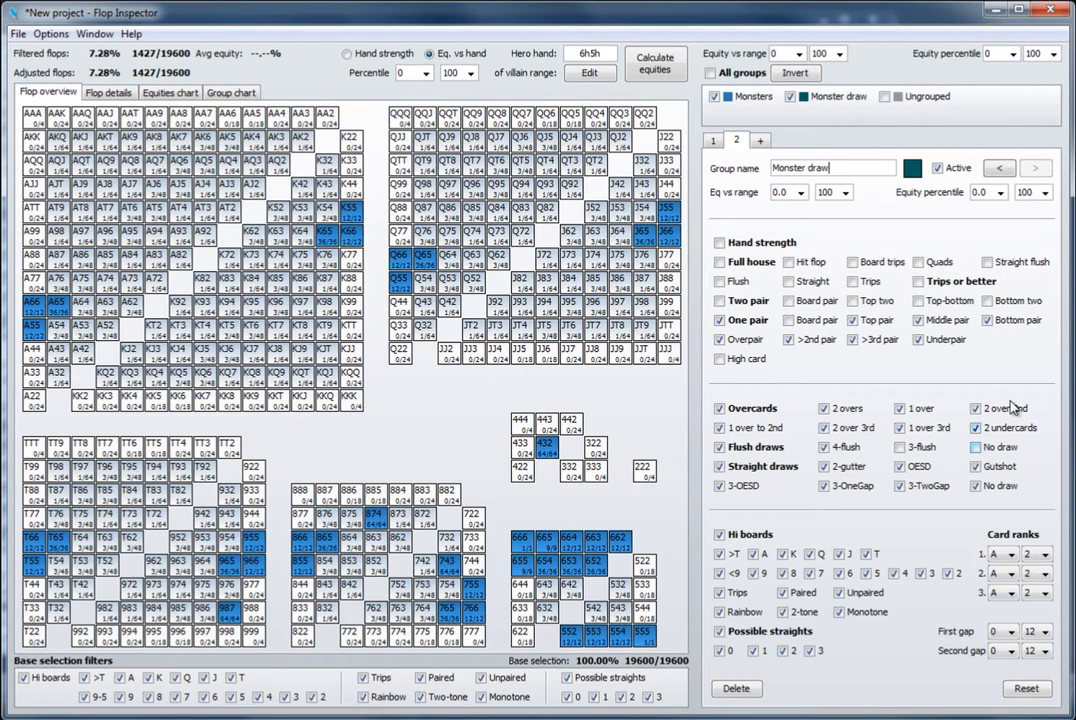
click(714, 96)
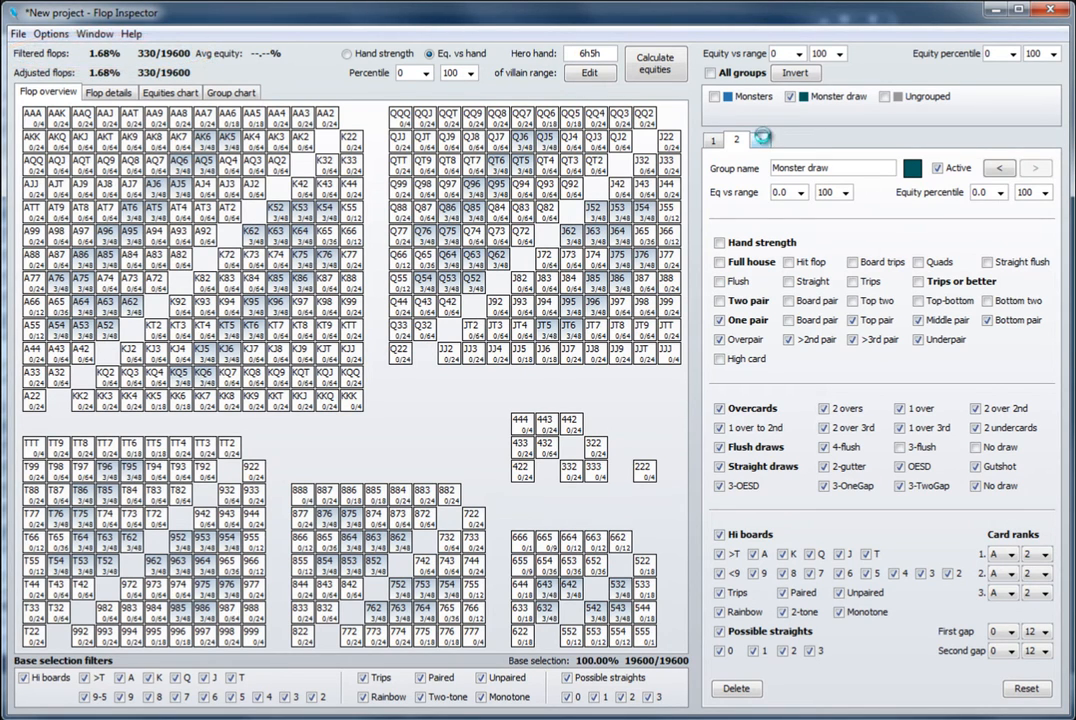
Step: Add a third filter and assign it to the Monster draw group by giving it the same name
click(760, 140)
text(M)
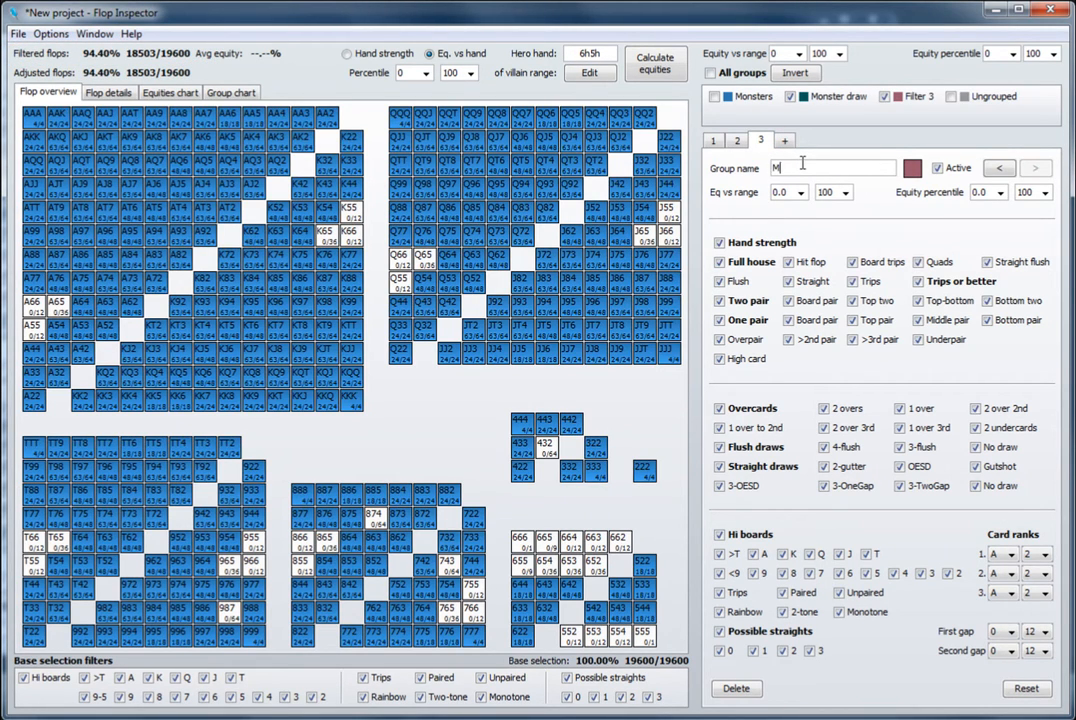
text(onster draw)
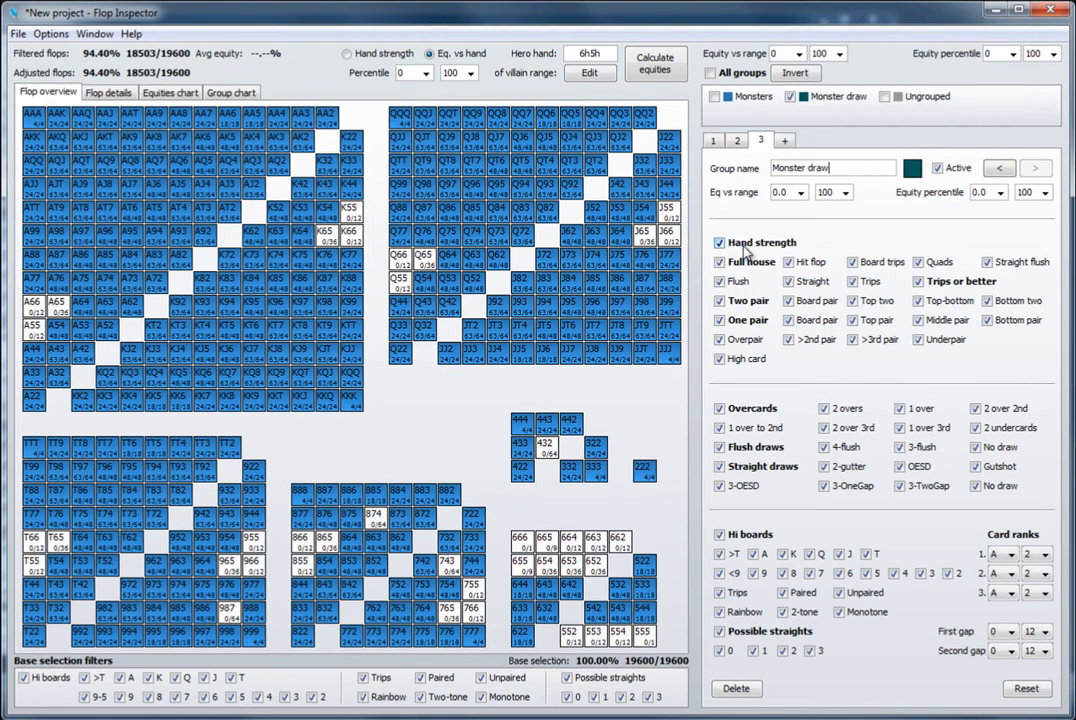
Step: Restrict the third filter to high card hands with a 4-flush draw and a 2-gutter or OESD straight draw
click(719, 242)
click(719, 358)
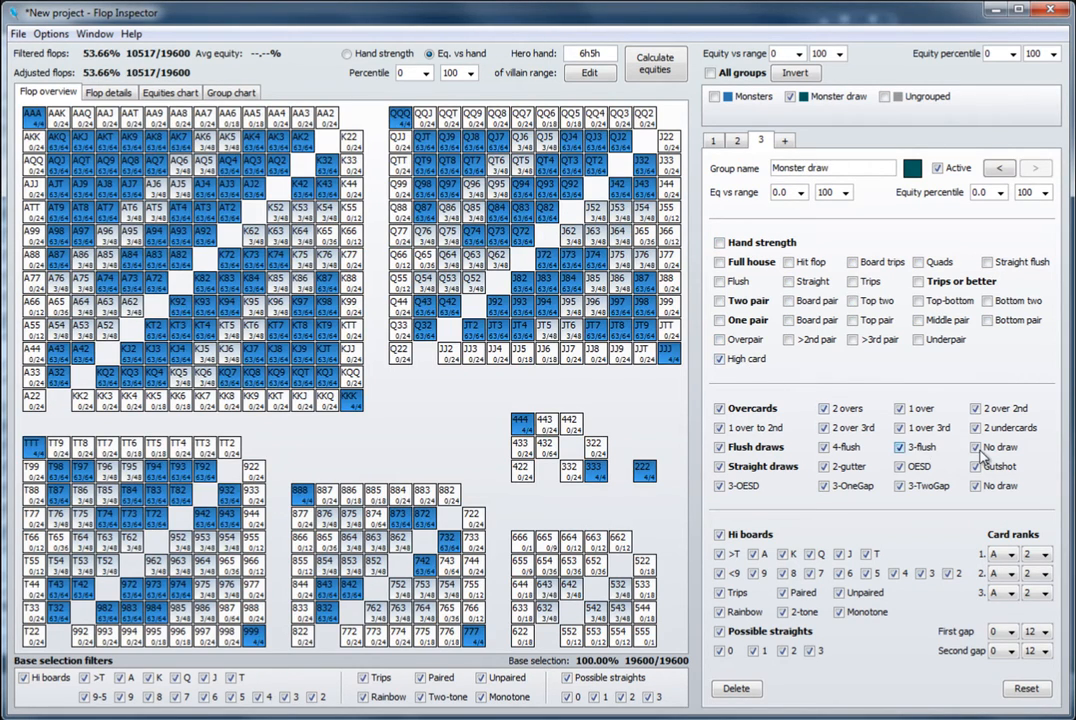
click(900, 447)
click(976, 447)
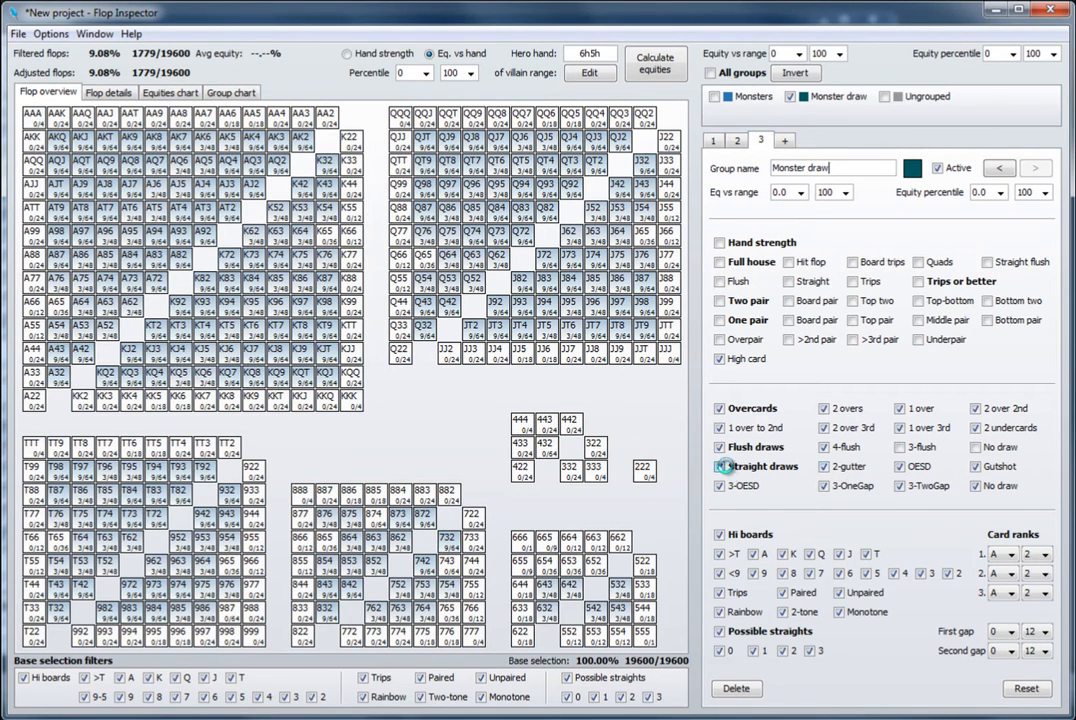
click(719, 466)
click(824, 466)
click(900, 466)
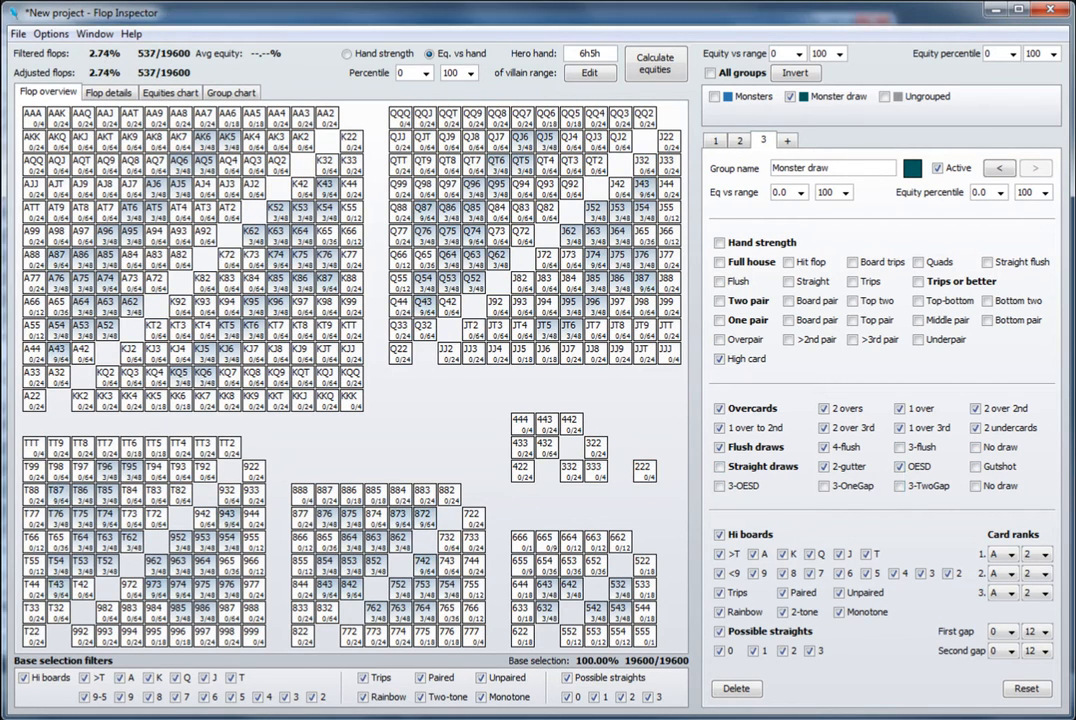
Step: Start defining the villain range by selecting AA–QQ, AKs–A9s, KQs–KTs, QJs, AKo–ATo and KQo–KJo
click(590, 74)
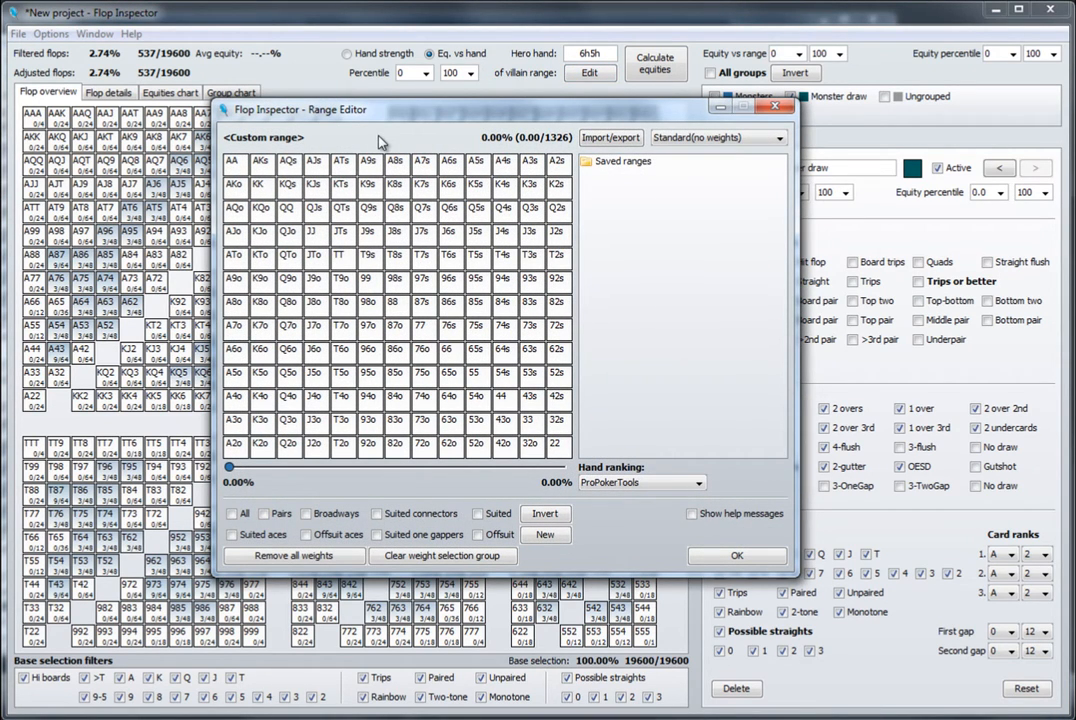
click(236, 164)
mouse_move(238, 168)
mouse_down()
mouse_move(340, 165)
mouse_move(260, 232)
mouse_move(232, 208)
mouse_move(255, 190)
mouse_move(240, 185)
mouse_move(370, 172)
mouse_up()
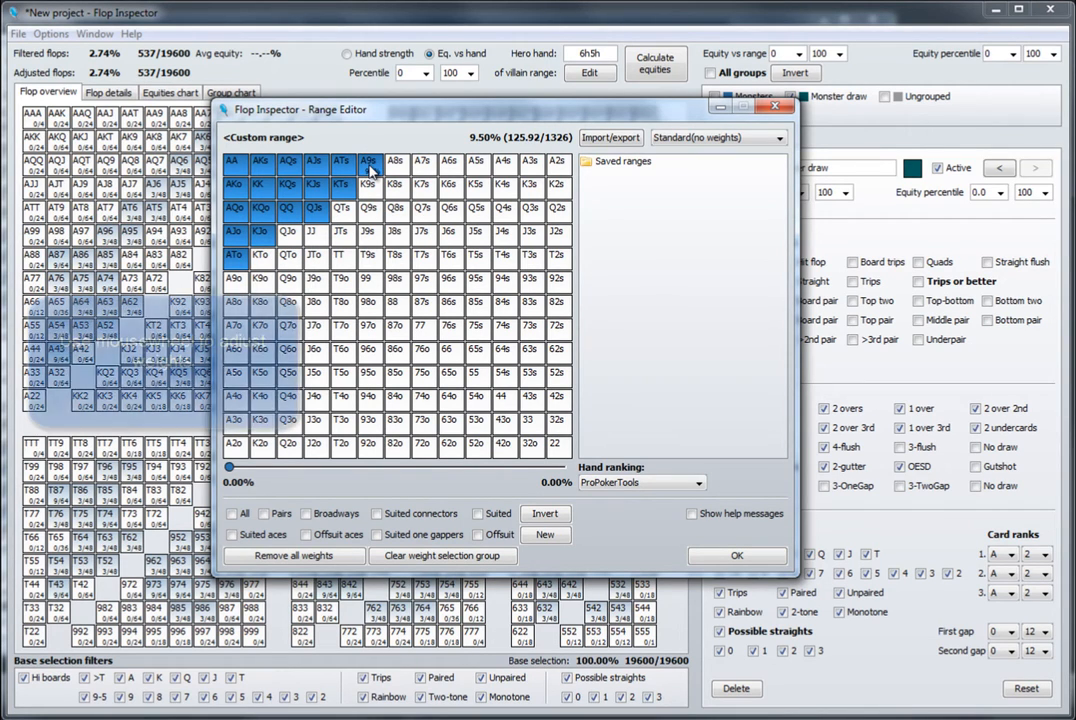
Step: Adjust the weight of A9s in the villain range to 56%, using both fine and coarse increments
scroll(372, 172, down, 1)
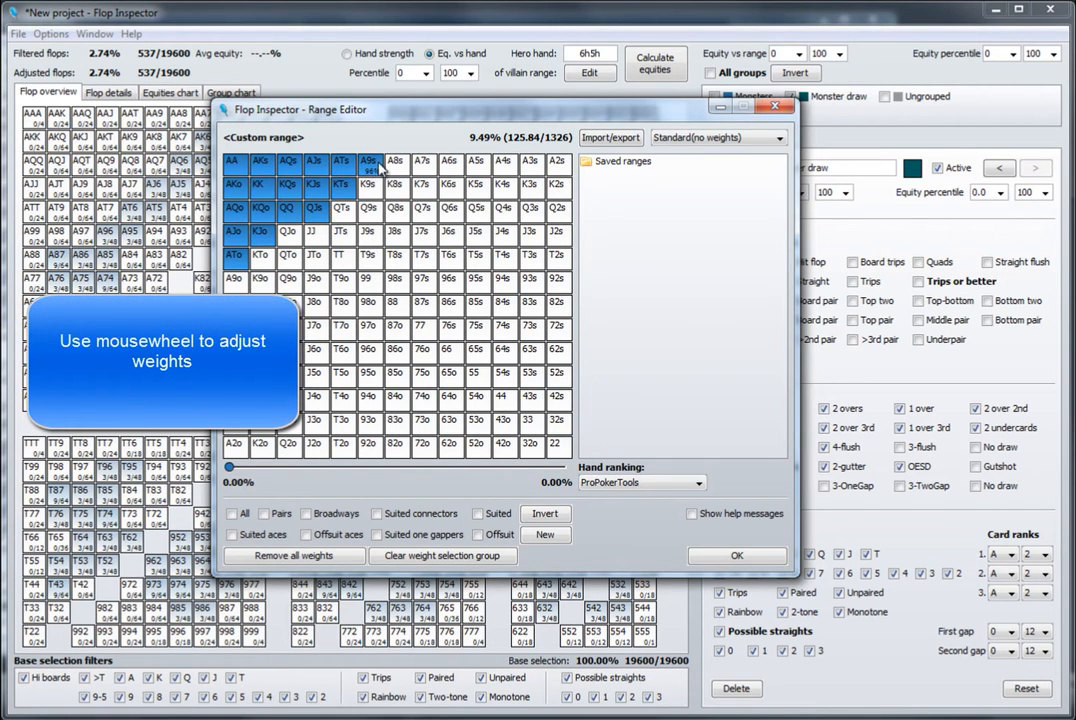
scroll(380, 172, down, 7)
scroll(380, 168, down, 3)
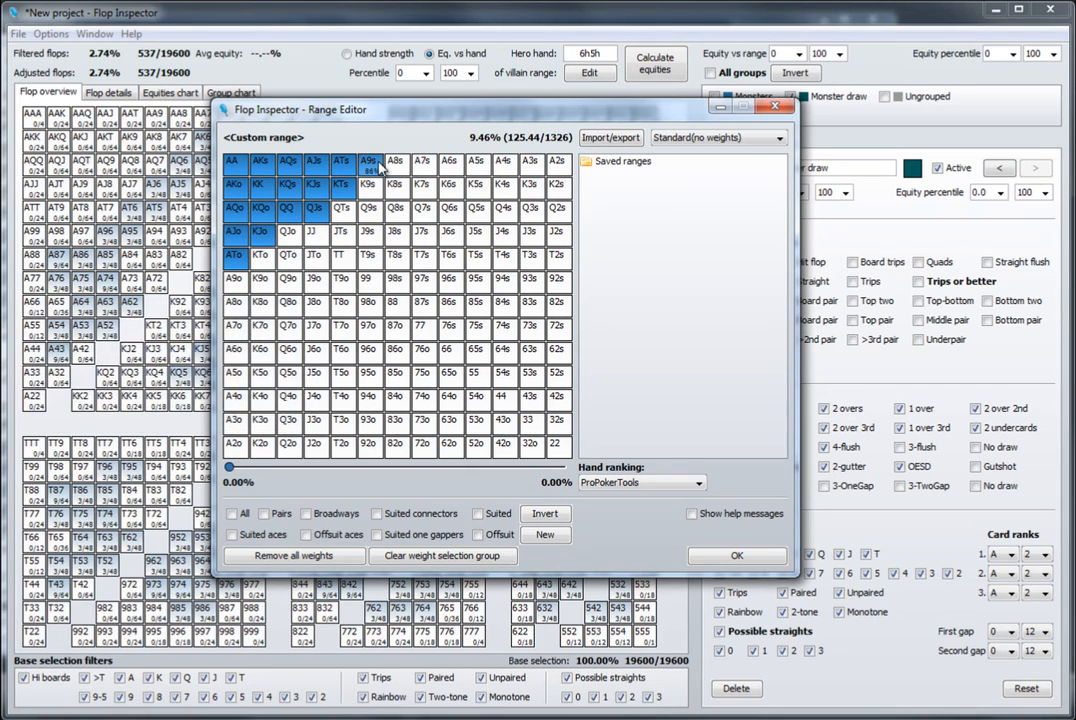
scroll(380, 168, down, 7)
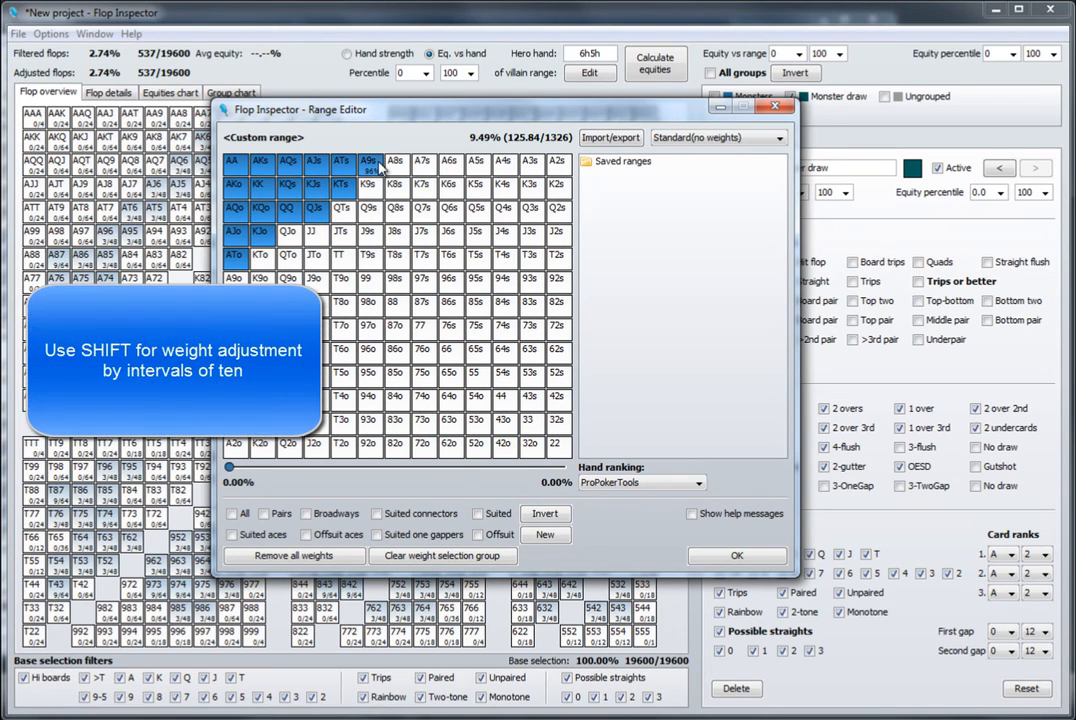
scroll(380, 168, up, 3)
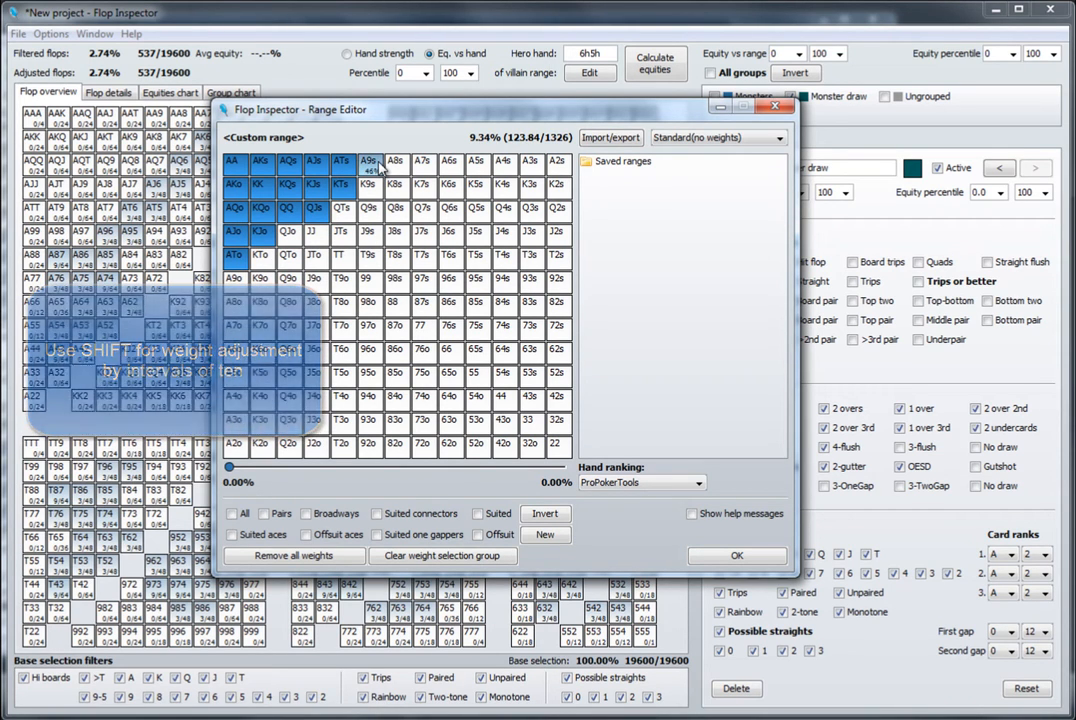
scroll(380, 168, up, 1)
Step: Group A9s, ATs, AJs, AQs, KQs, KJs, QQ and QJs, and set their common weight to 50%
mouse_move(370, 170)
mouse_down()
mouse_move(305, 172)
mouse_move(294, 208)
mouse_move(325, 188)
mouse_up()
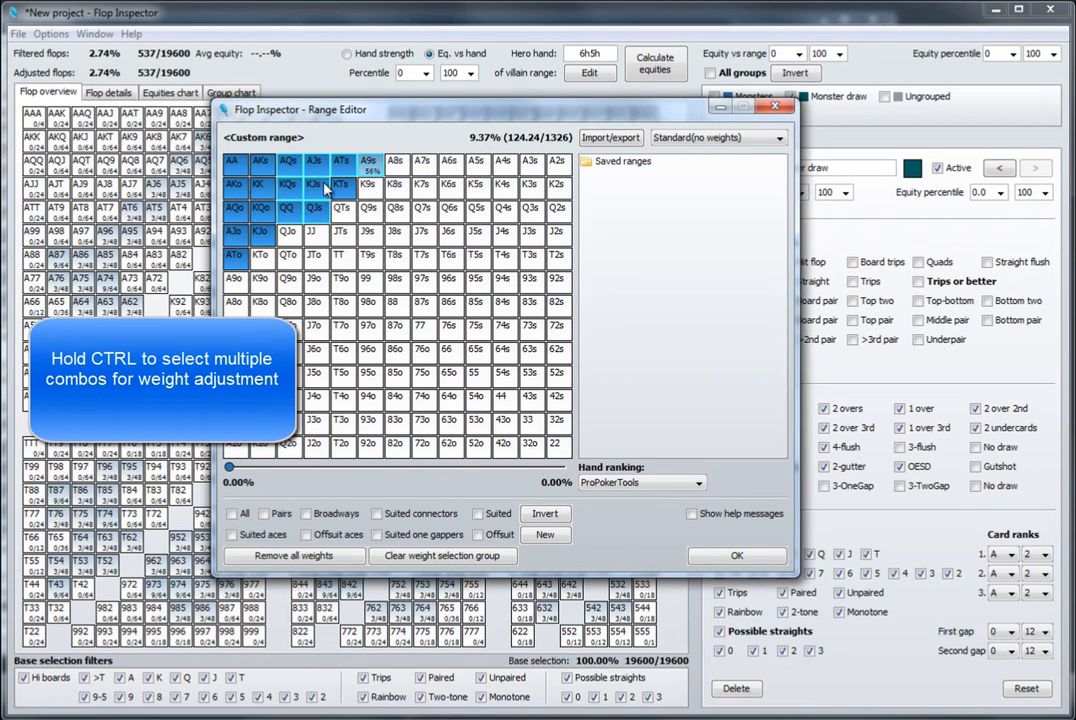
scroll(326, 189, down, 6)
scroll(326, 189, up, 1)
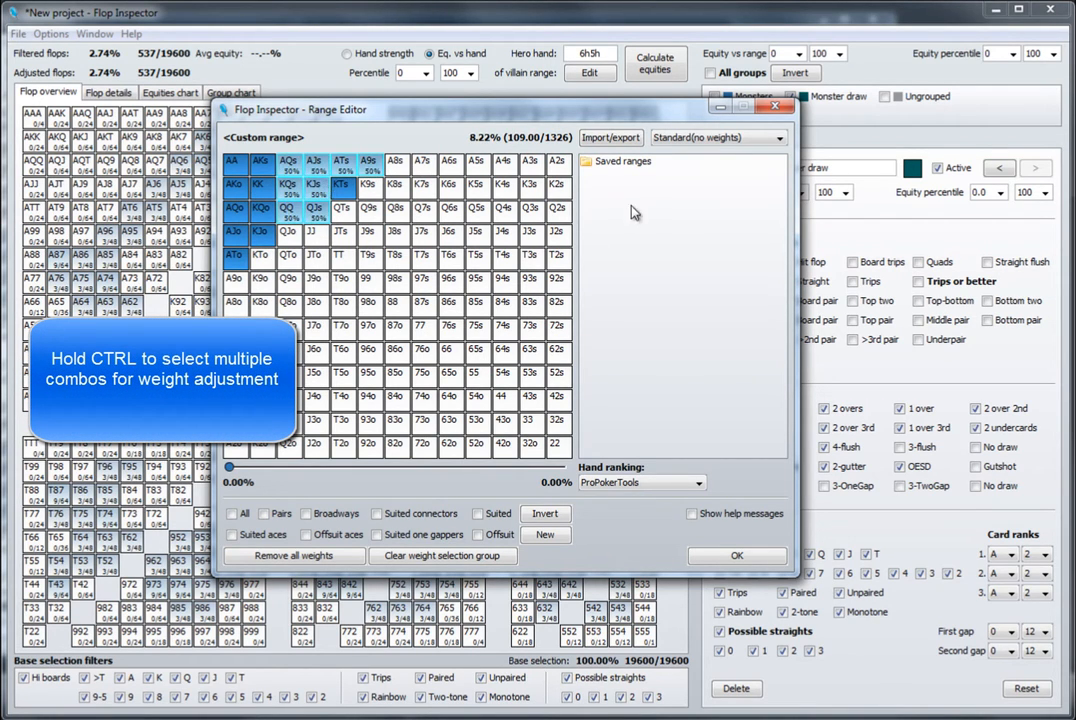
Step: Save the weighted range under Saved ranges with the name test
right_click(631, 165)
click(658, 170)
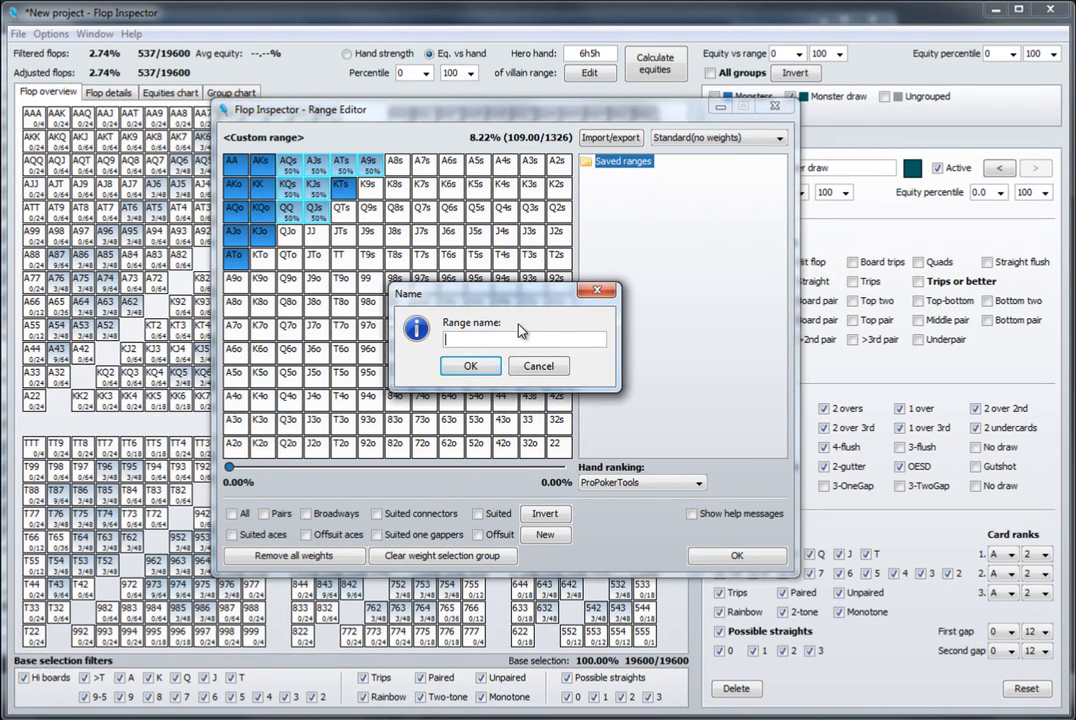
text(test)
click(477, 372)
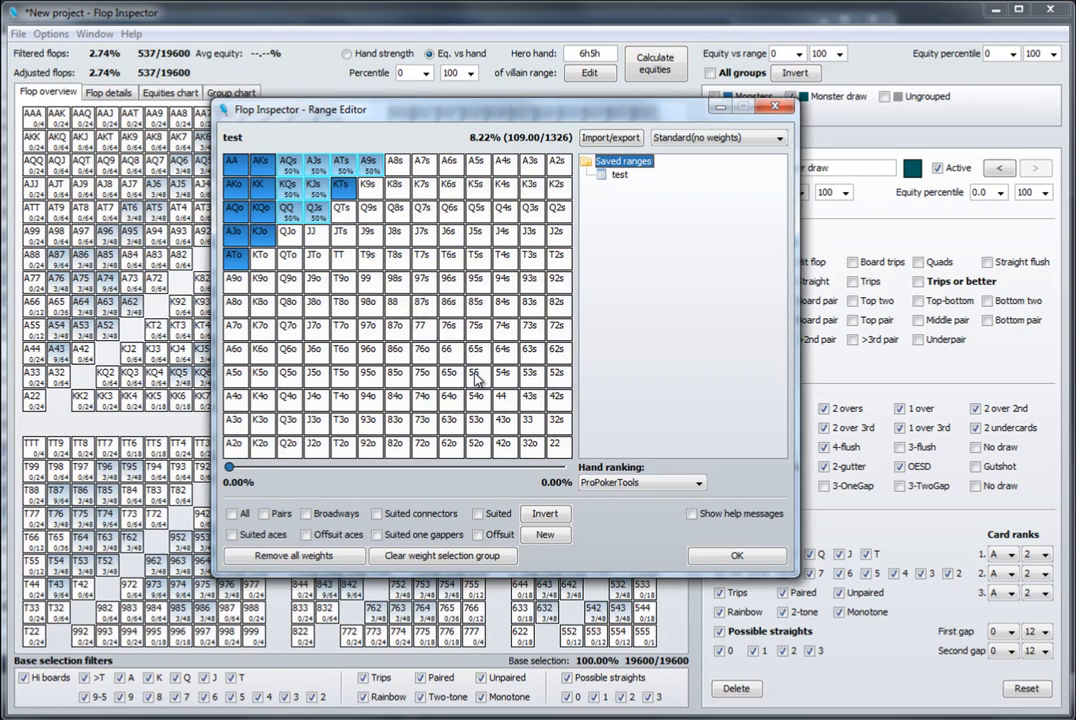
Step: Add A8s at full weight to the test range, save it and apply it as the villain range
click(393, 166)
key(ctrl+s)
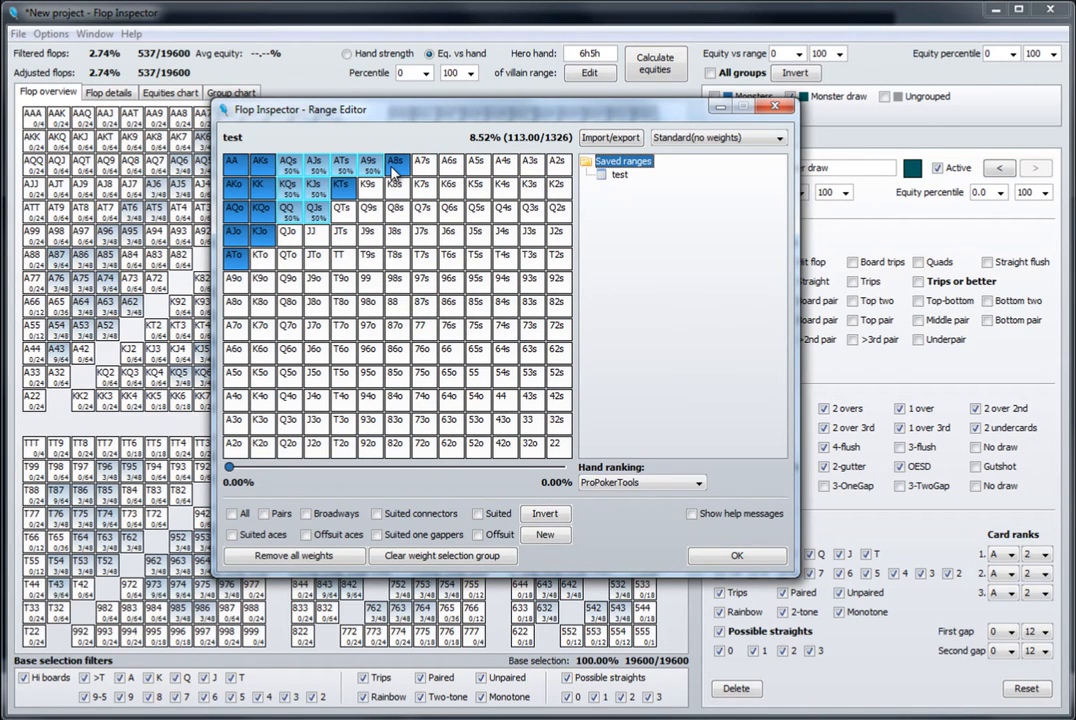
click(752, 557)
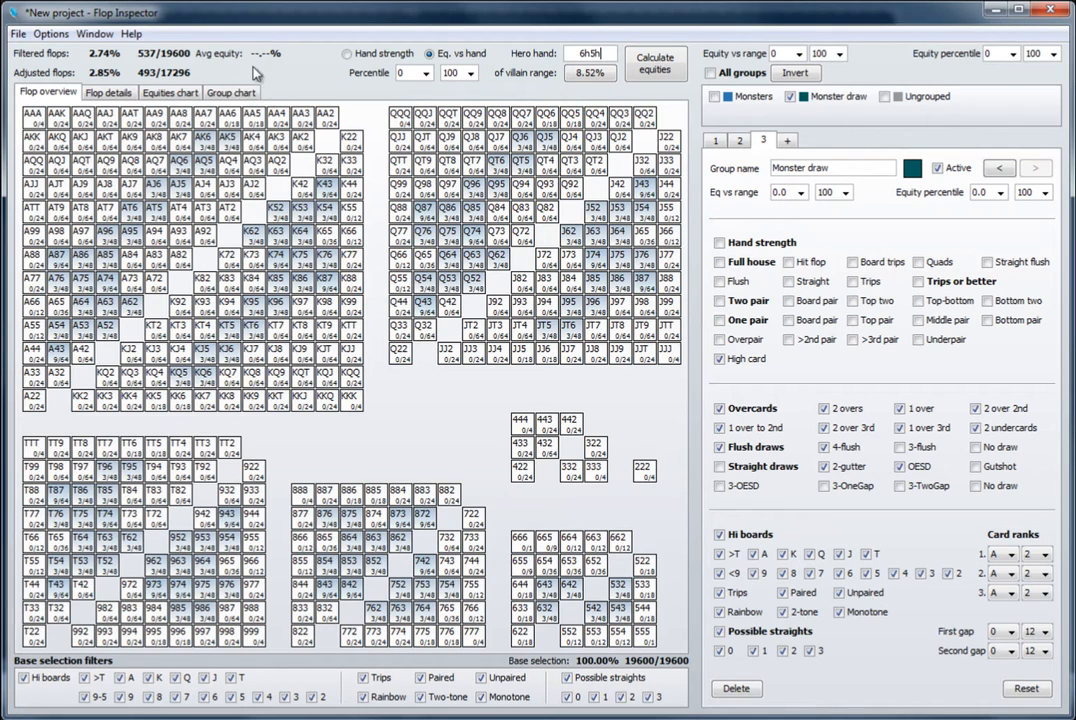
Step: Display the group chart and include the Monsters and Ungrouped groups alongside Monster draw
click(230, 92)
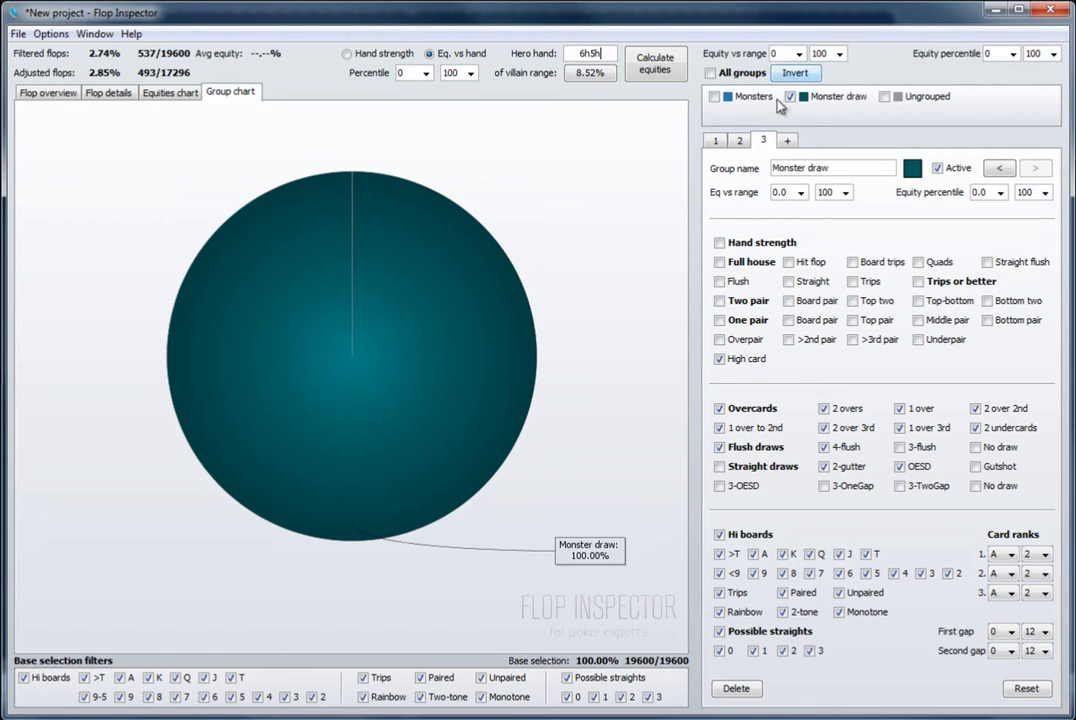
click(752, 100)
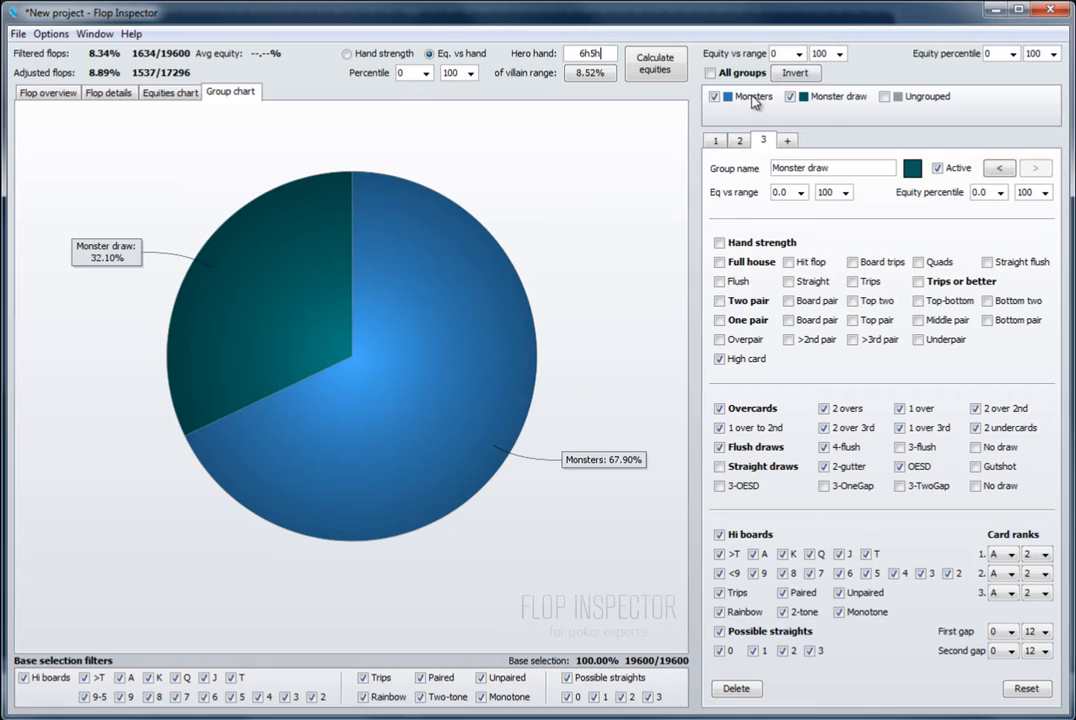
click(914, 100)
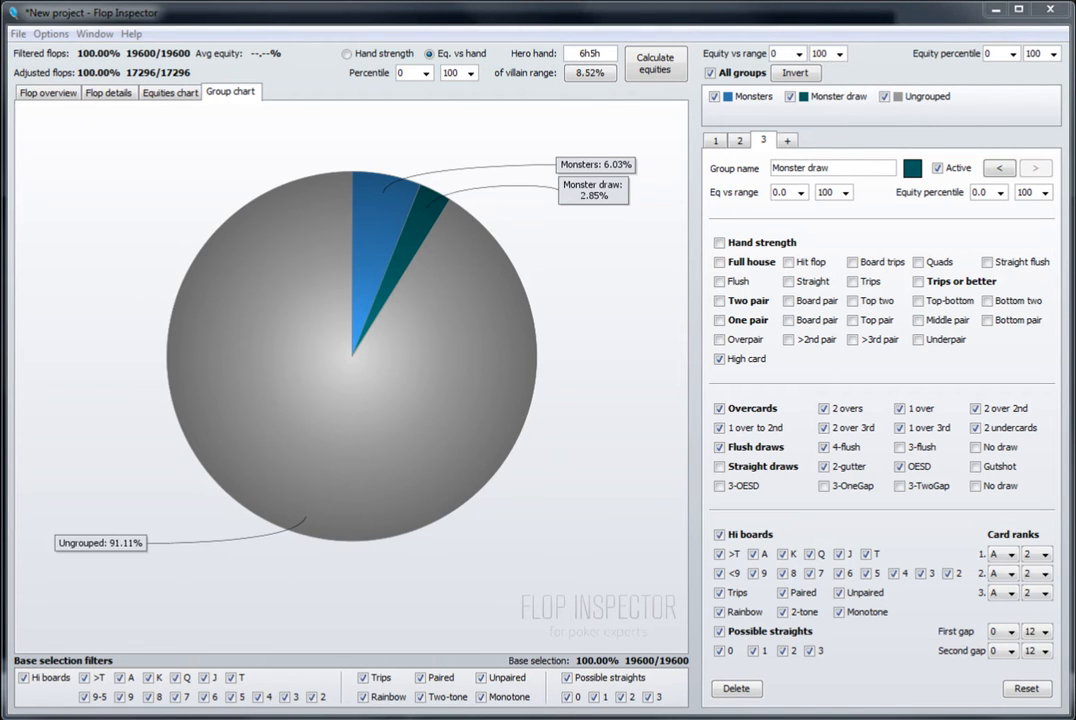
Step: Calculate the equities against the villain range and display the equities chart with 5% wide bars
click(655, 65)
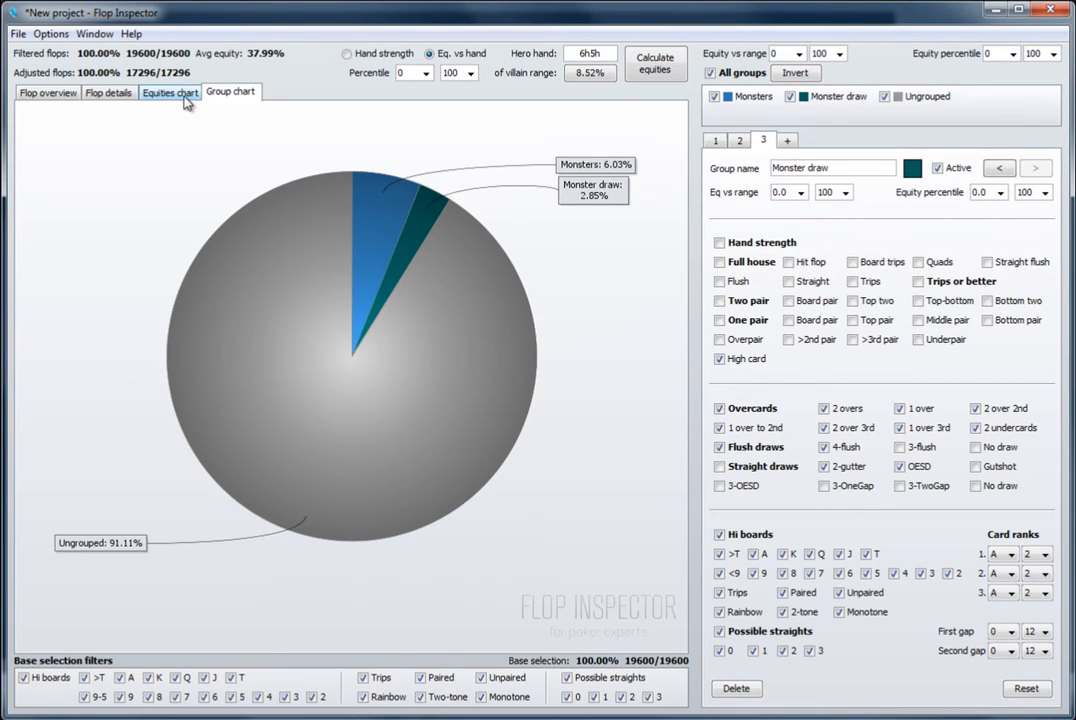
click(155, 91)
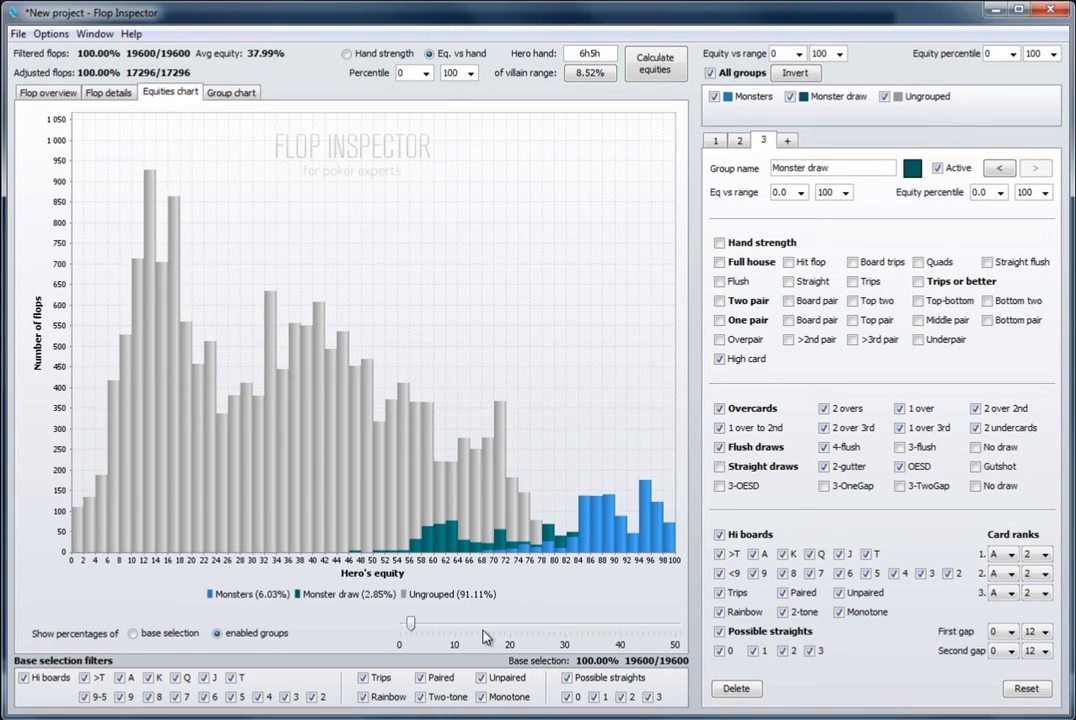
scroll(485, 637, up, 2)
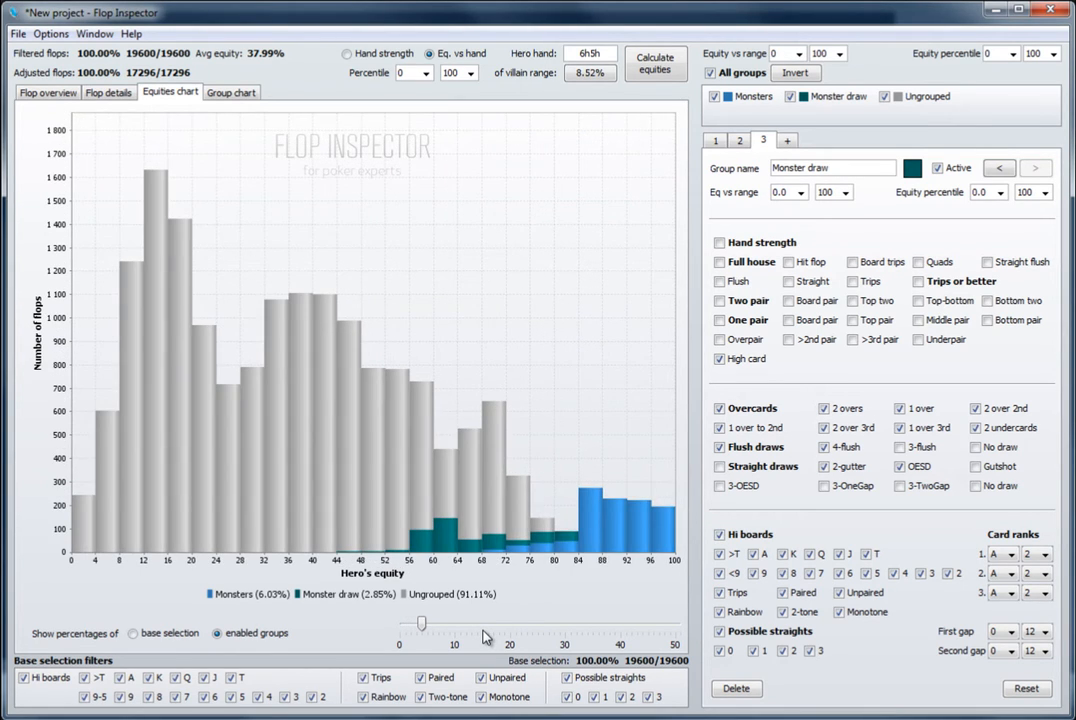
scroll(485, 637, up, 1)
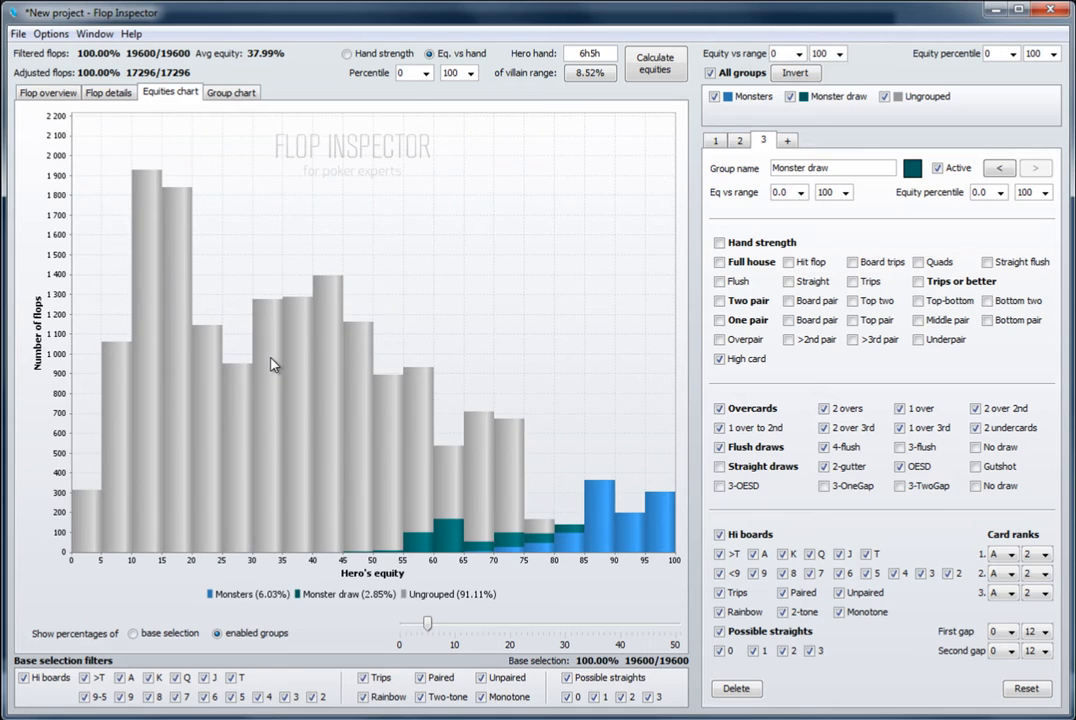
mouse_move(273, 365)
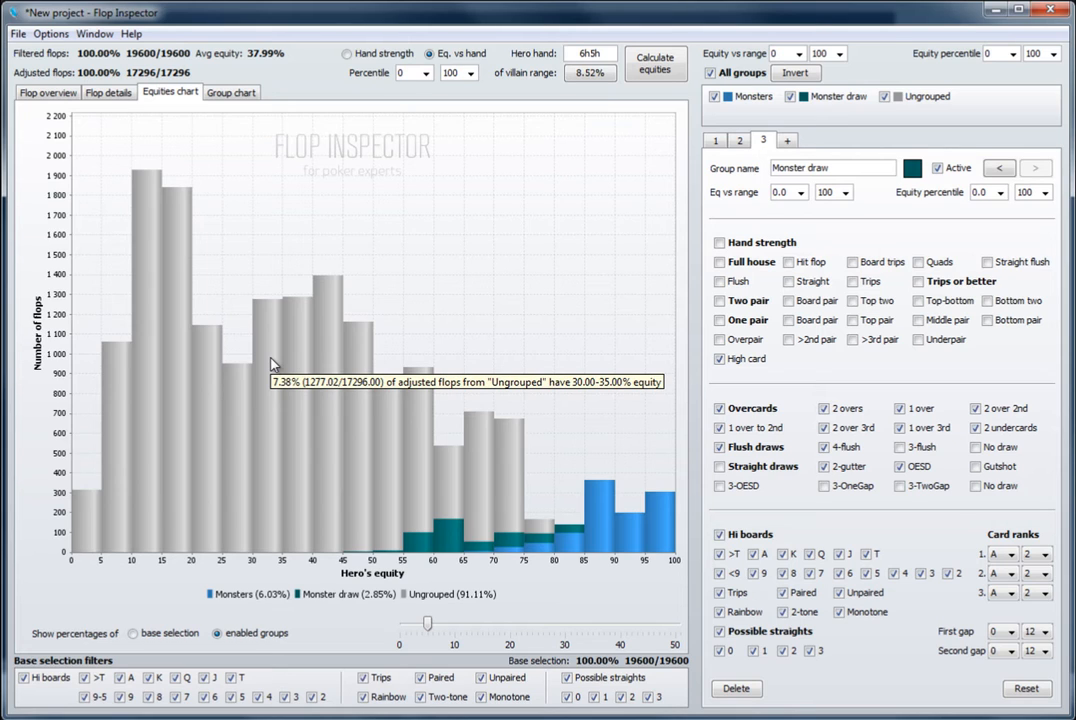
Step: Compare group percentages of the base selection and of enabled groups with Ungrouped hidden, restoring Ungrouped when done
click(900, 99)
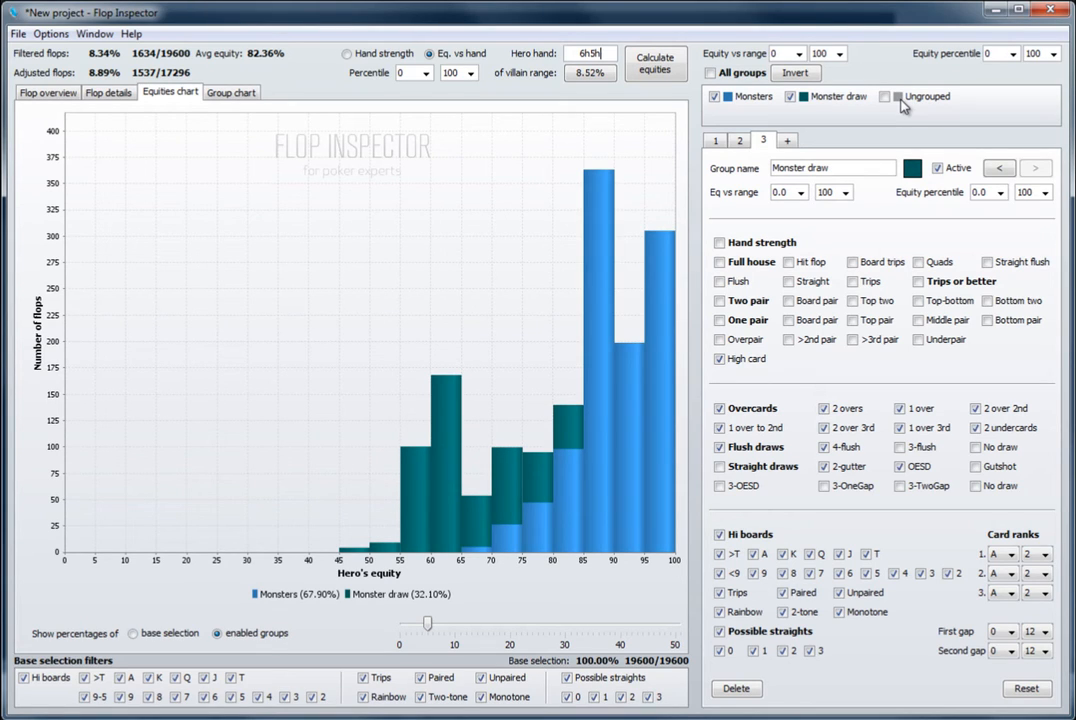
click(183, 635)
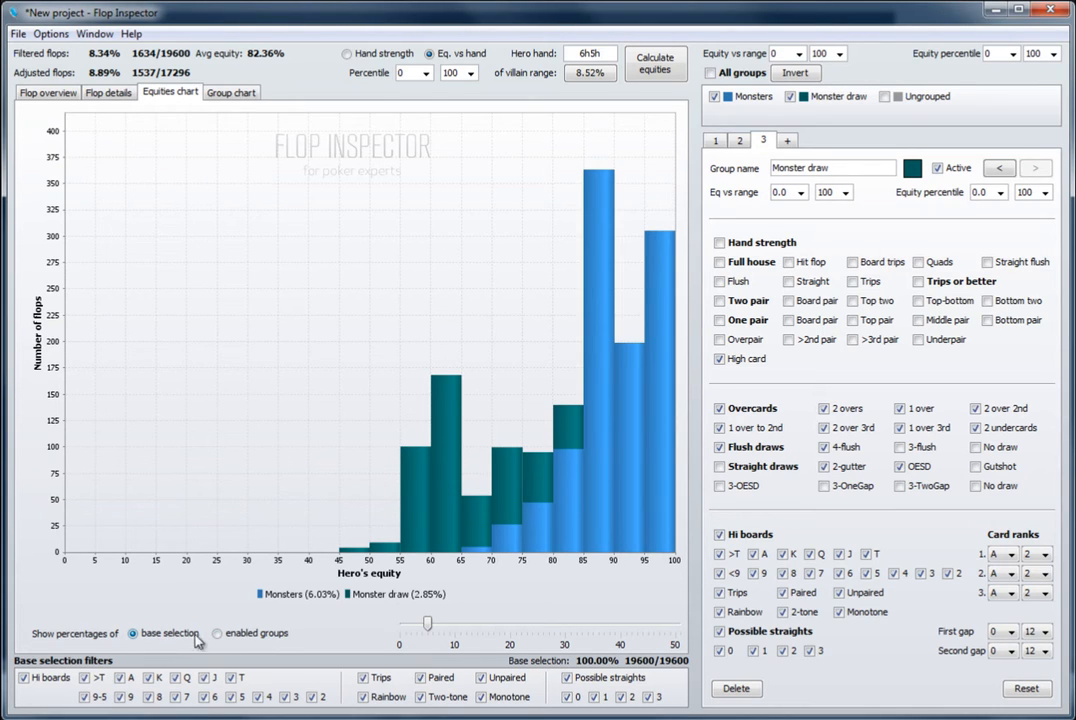
click(256, 636)
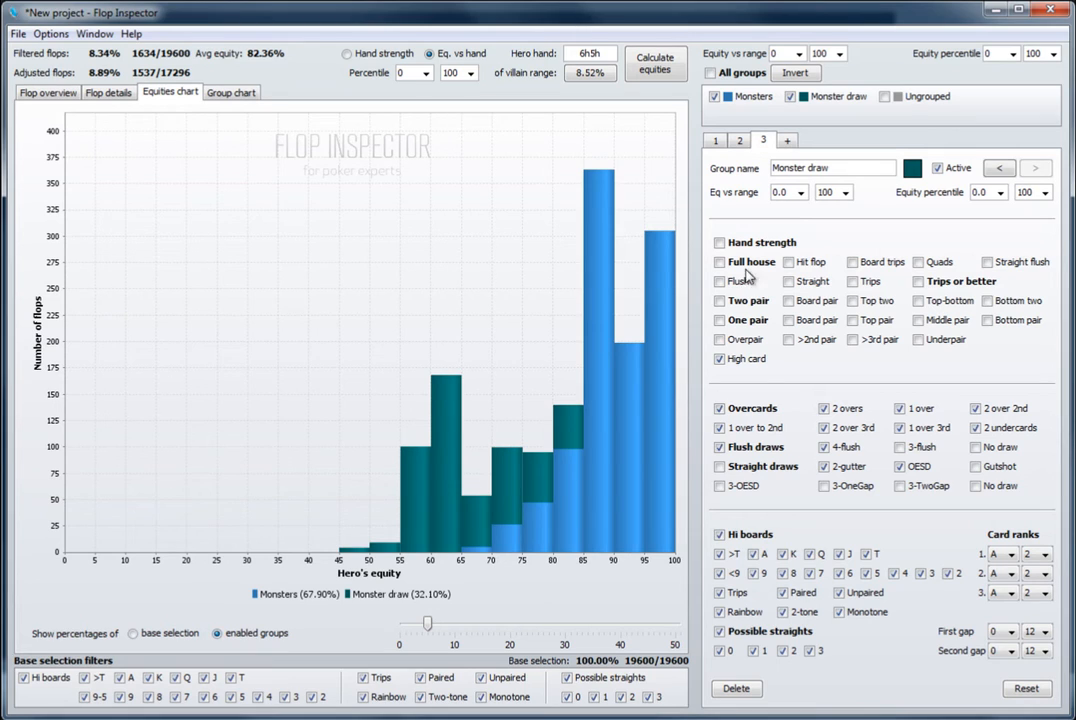
click(926, 98)
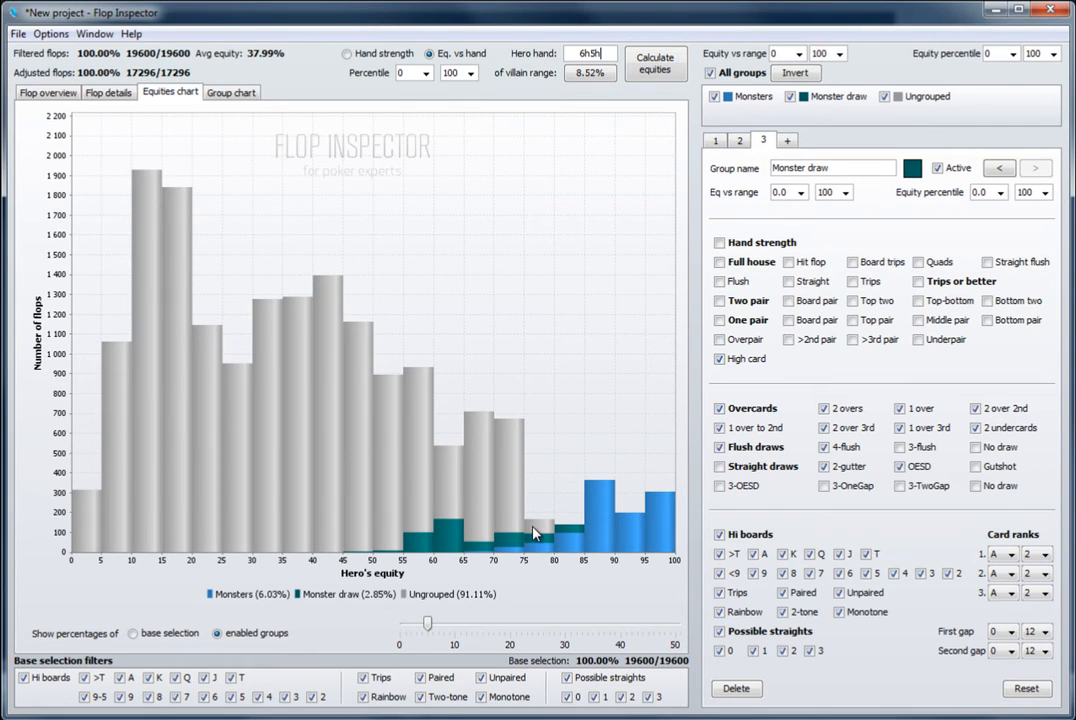
Step: Select the Ungrouped bars from 50 to 80% equity in the chart and explore the selected items
shift+click(398, 482)
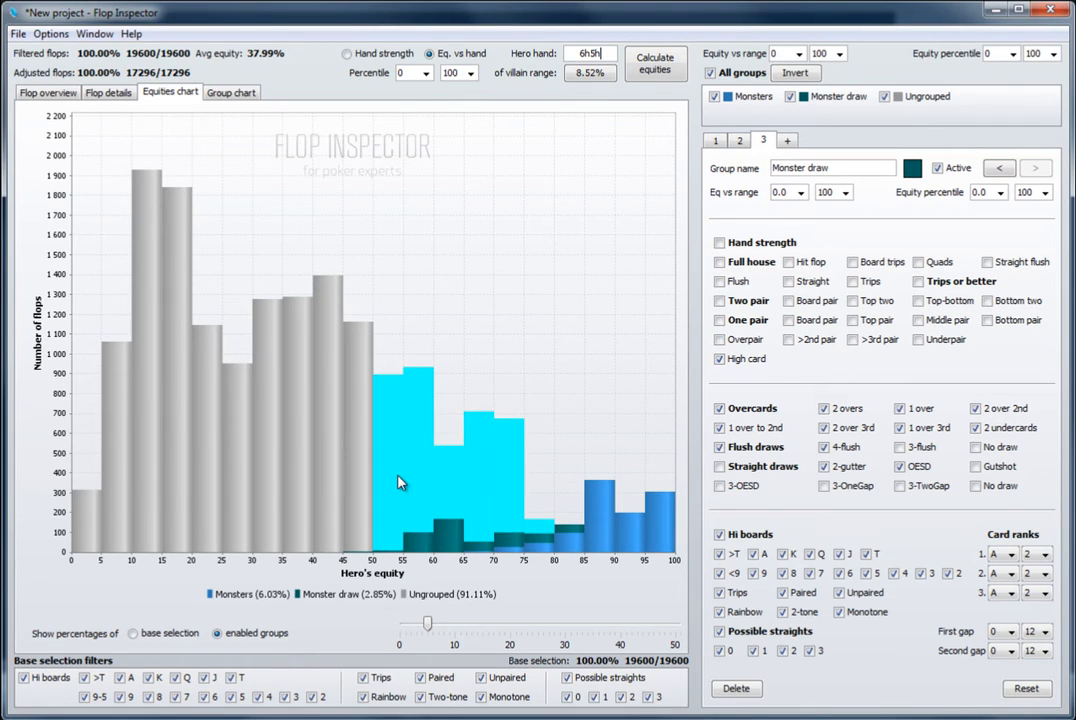
right_click(399, 483)
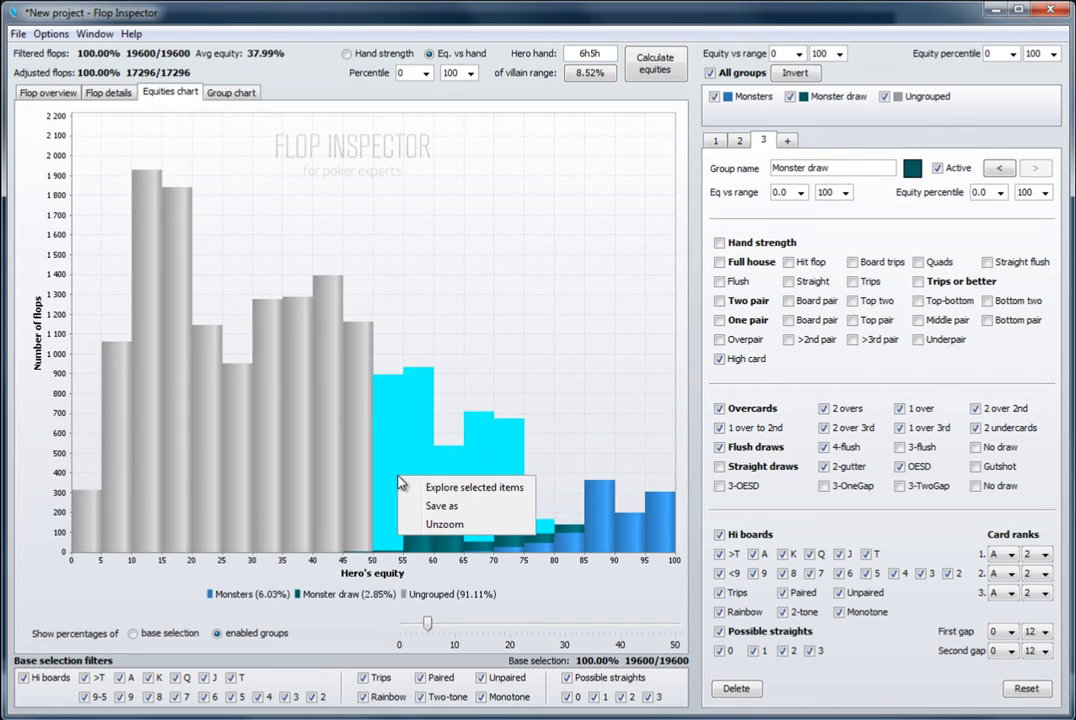
click(438, 489)
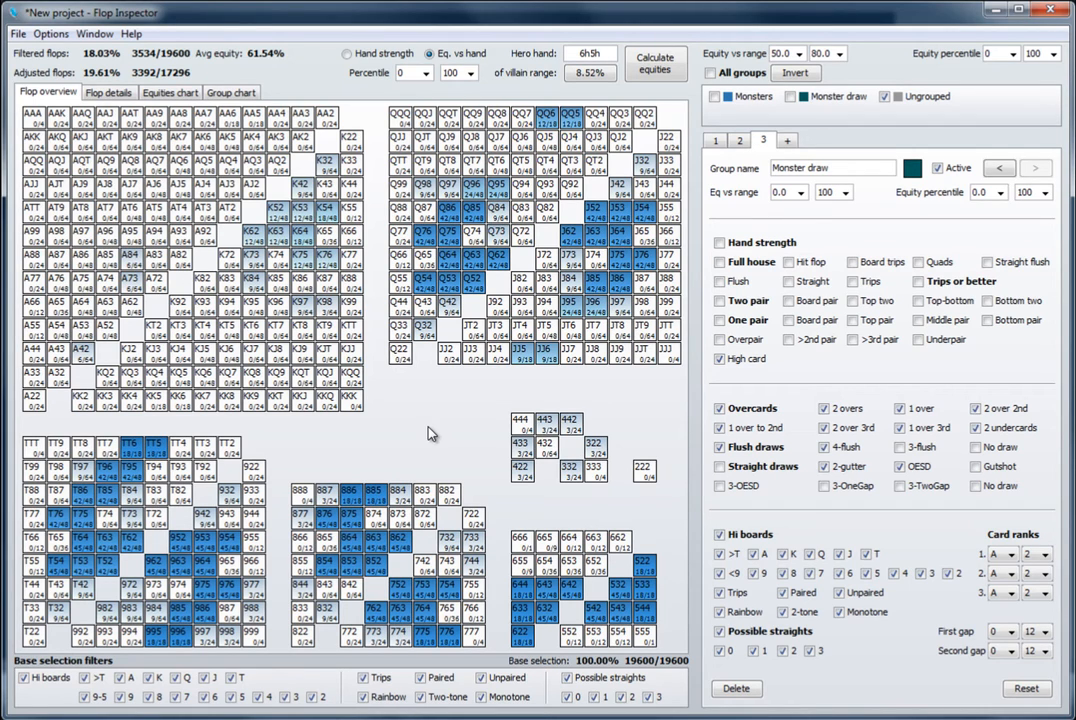
Step: Examine the flop details sorted by equity, flop and ascending combos, and inspect hero's equity against villain hand categories for the first flop
click(106, 92)
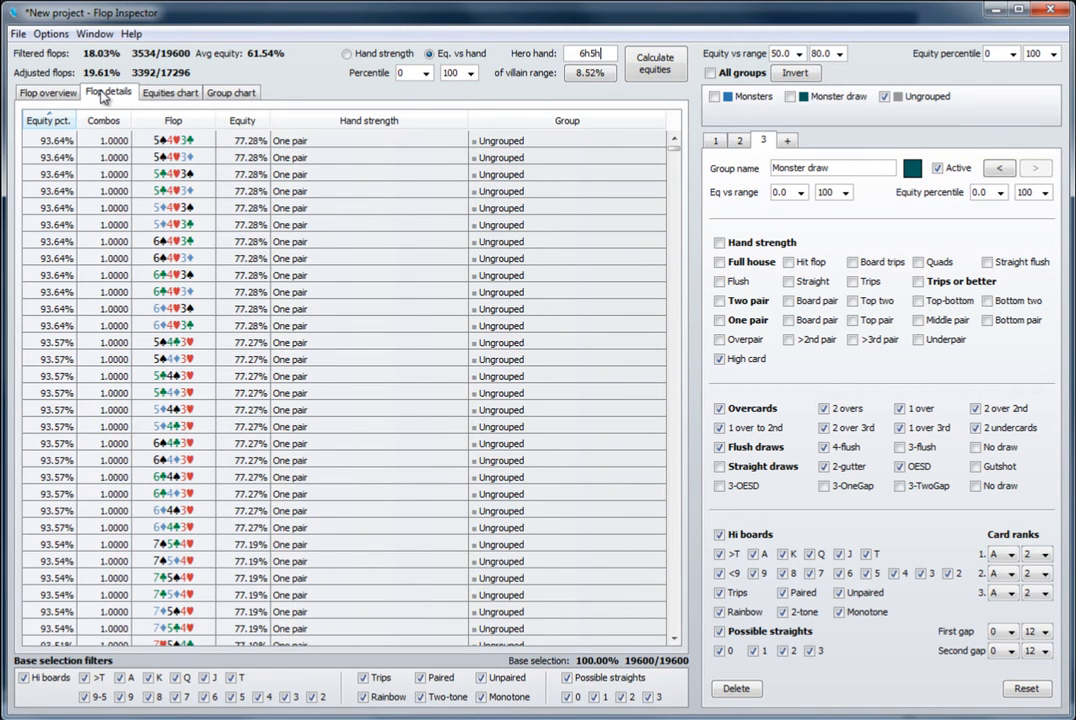
click(250, 124)
click(250, 124)
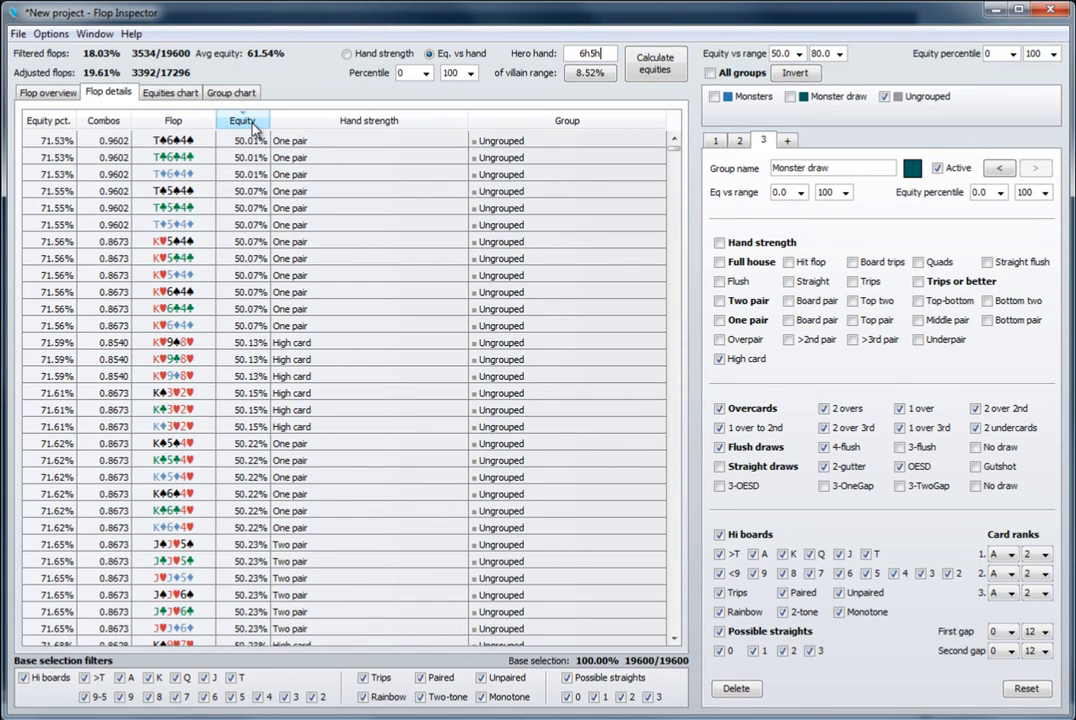
click(172, 122)
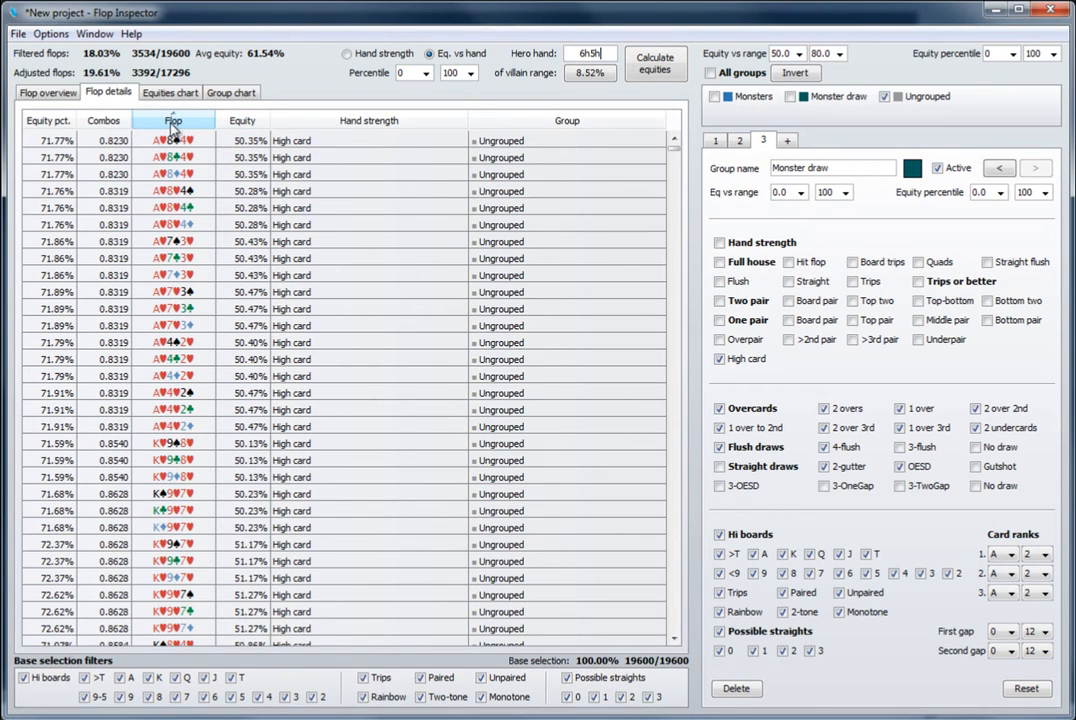
click(110, 122)
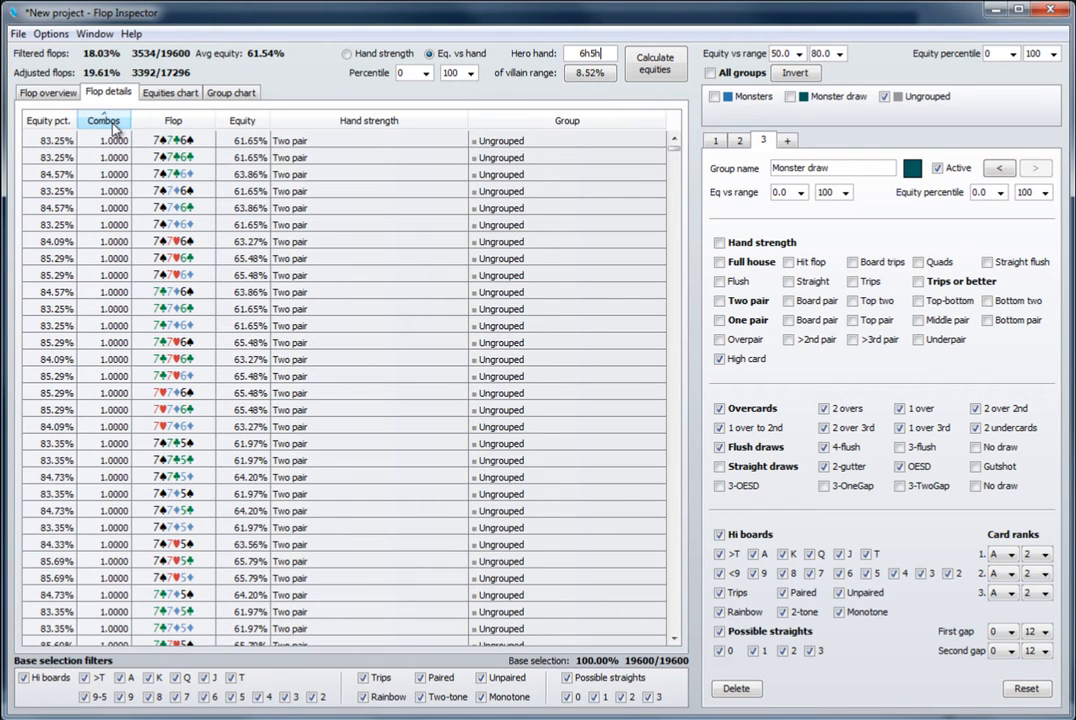
click(111, 123)
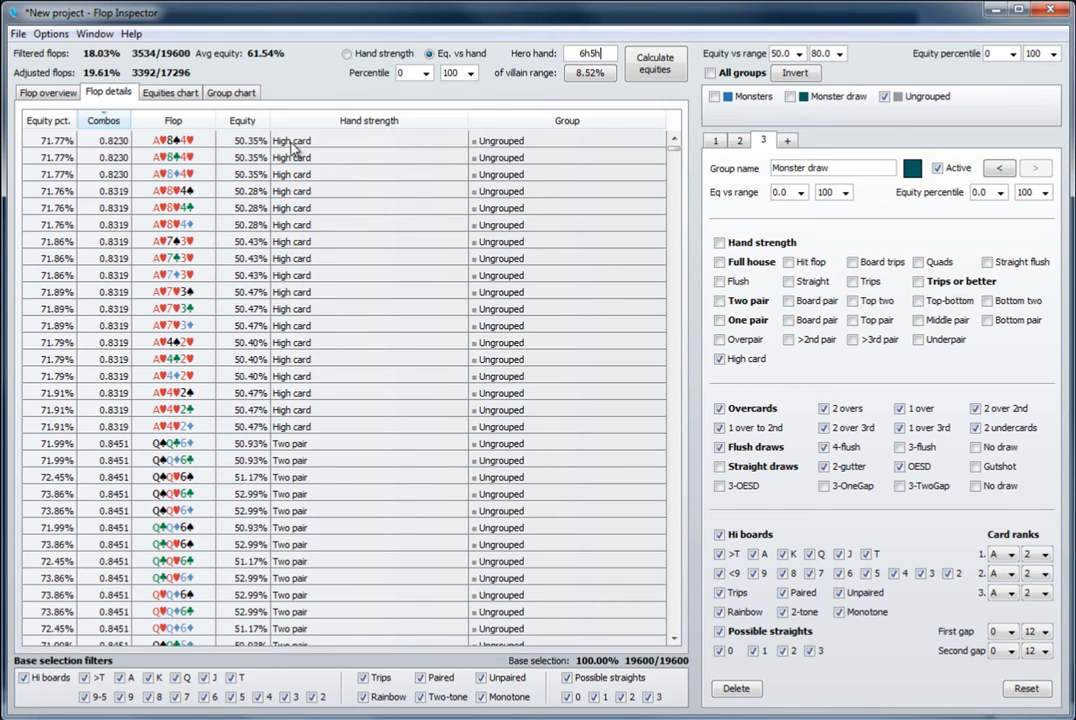
mouse_move(293, 147)
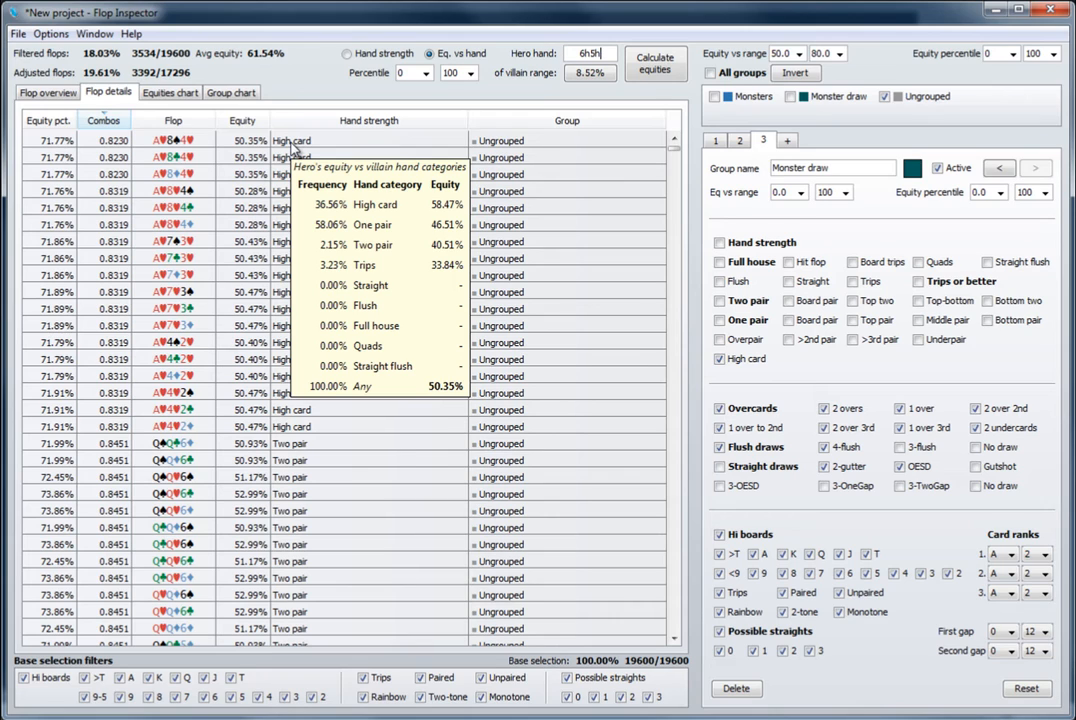
Step: Set the lower percentile limit of the villain range to 60
click(425, 73)
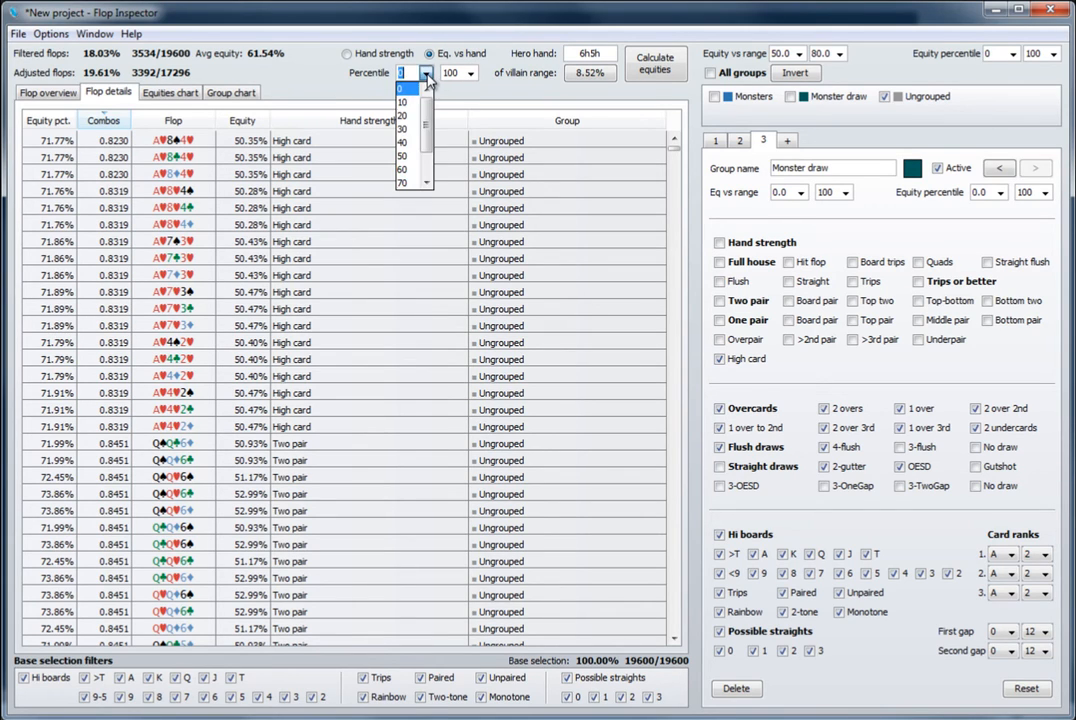
click(410, 170)
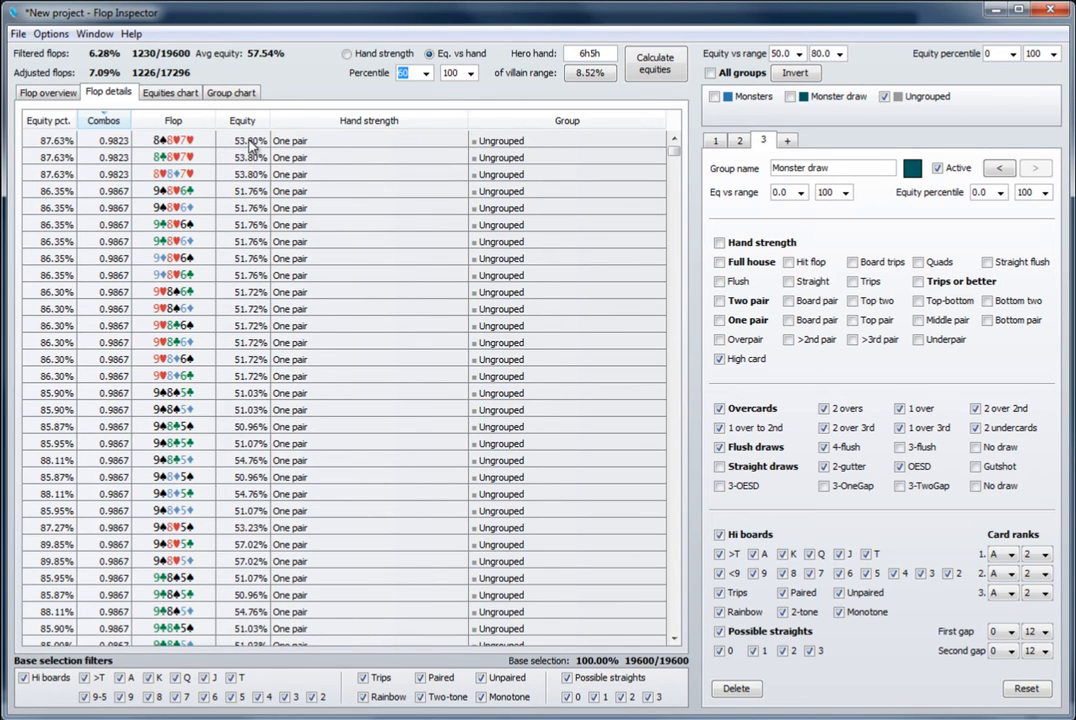
Step: Show the equities chart with the equity vs range filter reset to 0–100 and all groups enabled
mouse_move(250, 146)
click(167, 94)
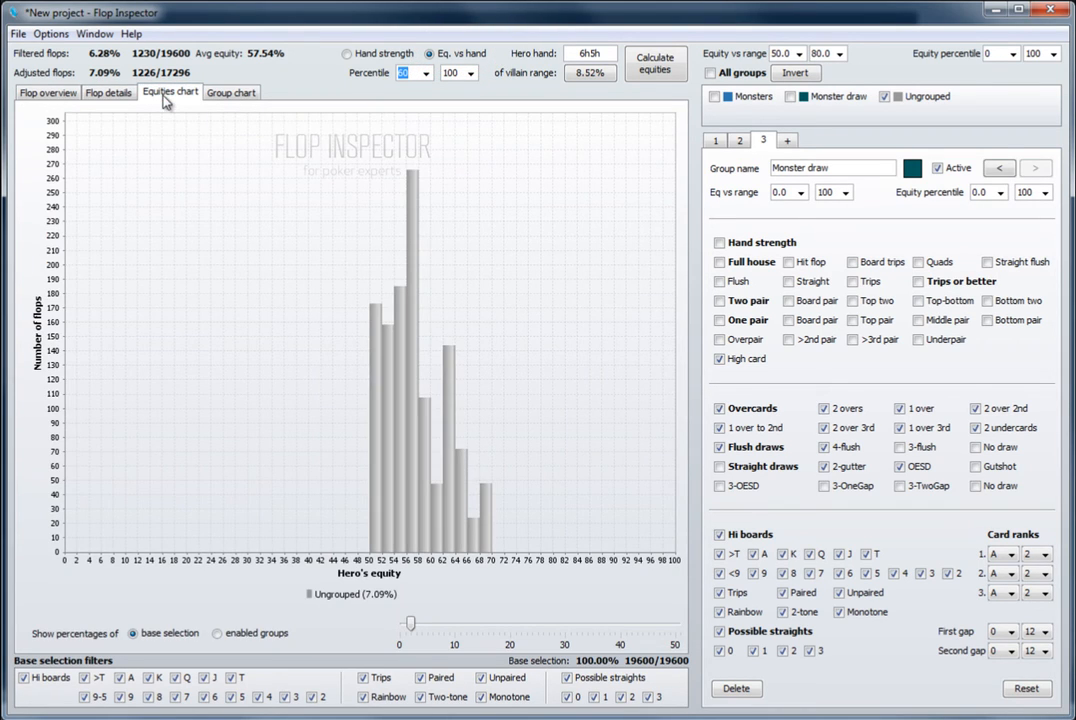
click(758, 57)
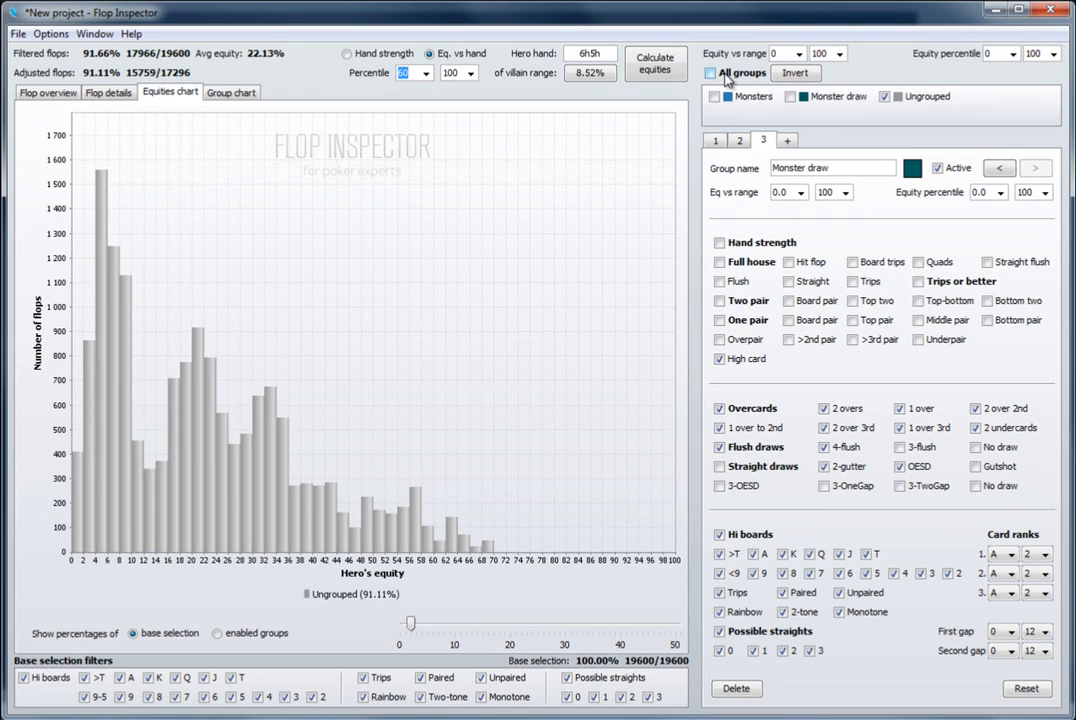
click(726, 75)
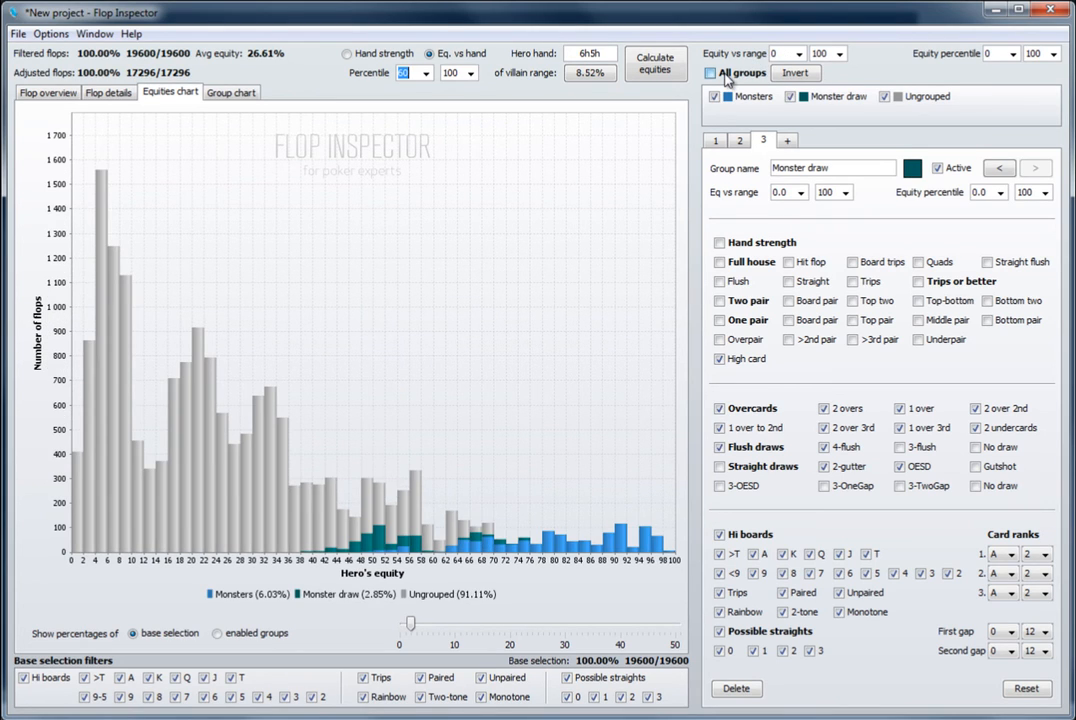
Step: Compare the equities chart at lower villain range percentile limits of 0, 20 and 50, leaving the limit at 50
click(426, 73)
click(412, 89)
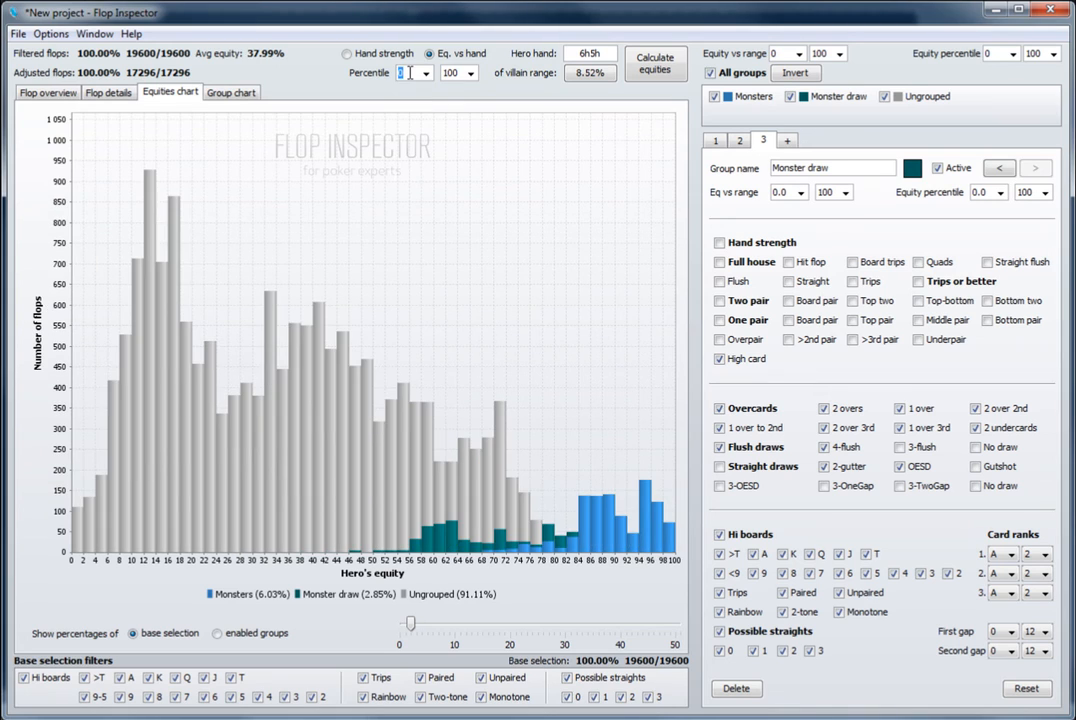
text(20)
key(Return)
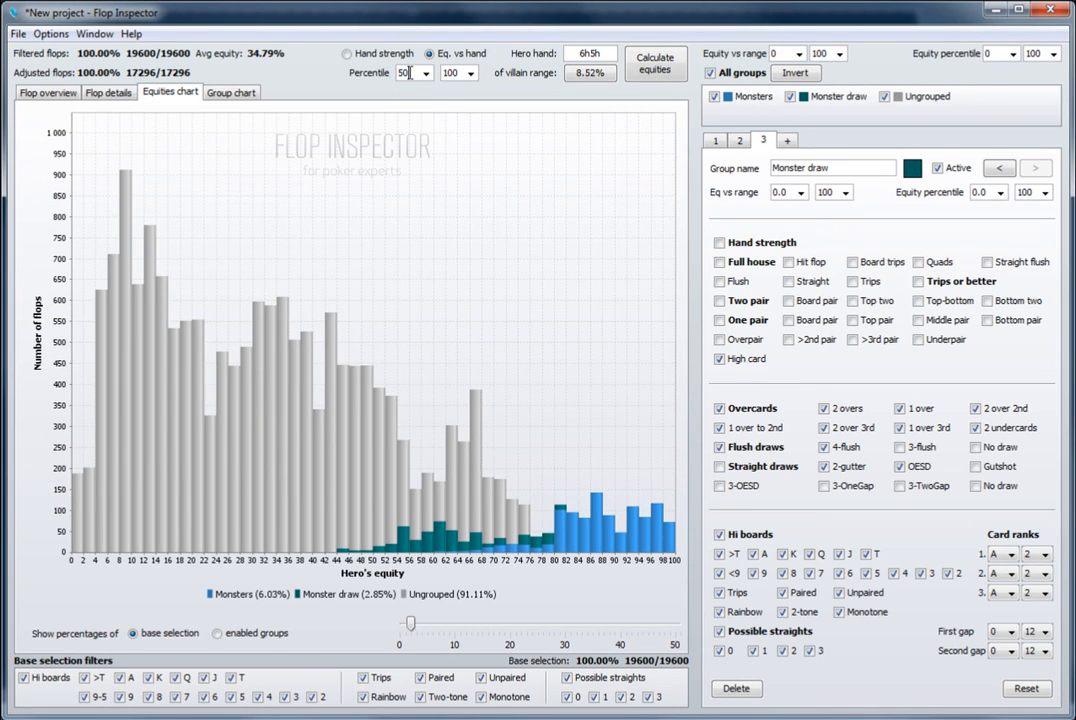
text(50)
key(Return)
Step: Save the equities chart as a PNG image named IToldYouSo in the flopinspector folder
right_click(484, 328)
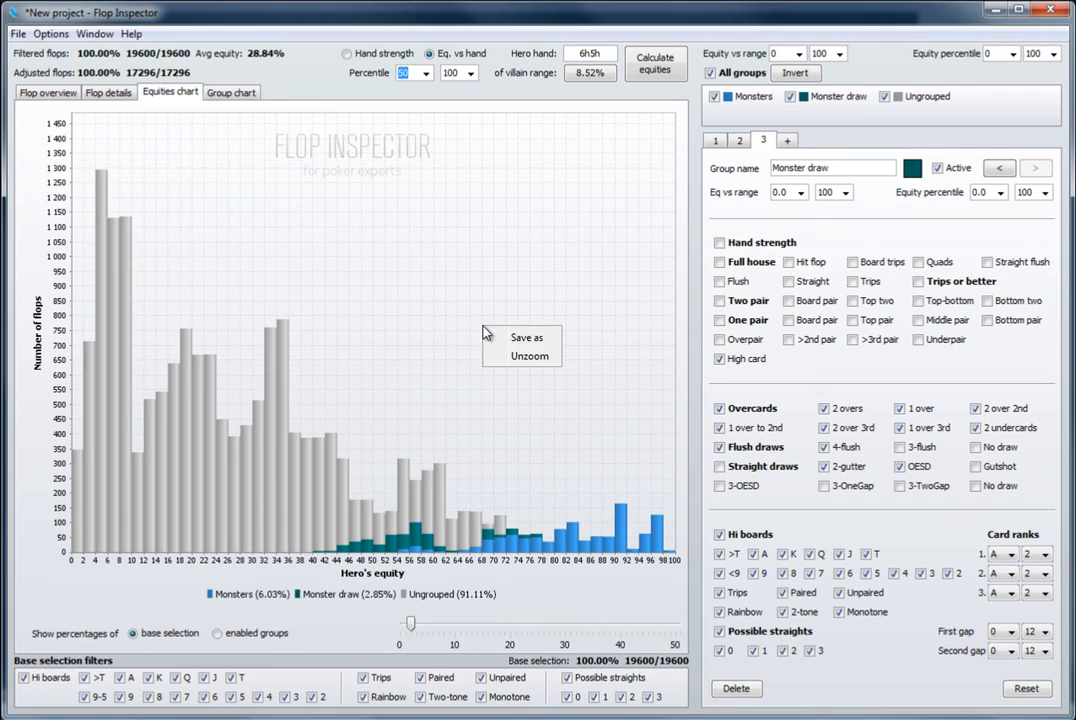
click(515, 340)
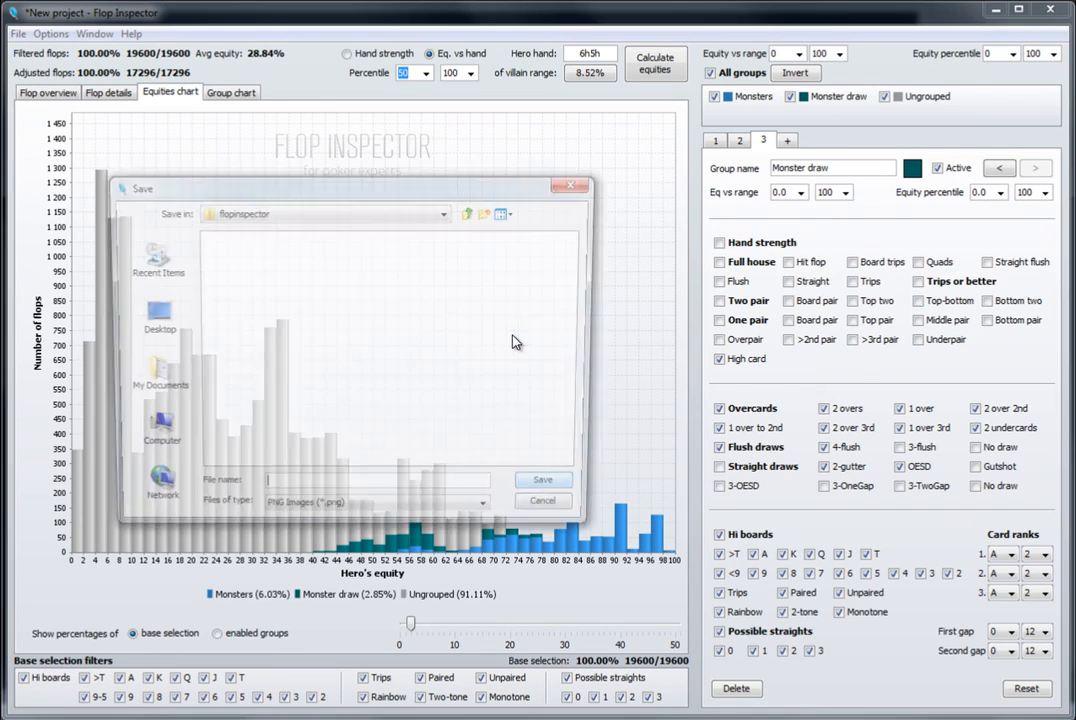
text(ITol)
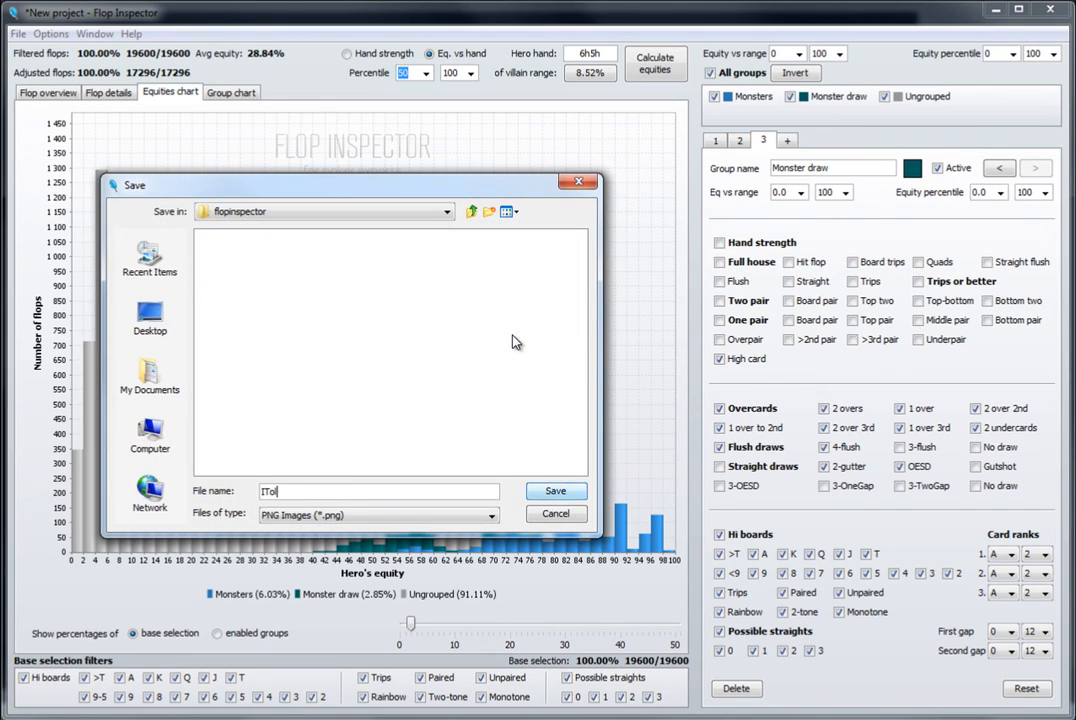
text(dYouSo)
key(Return)
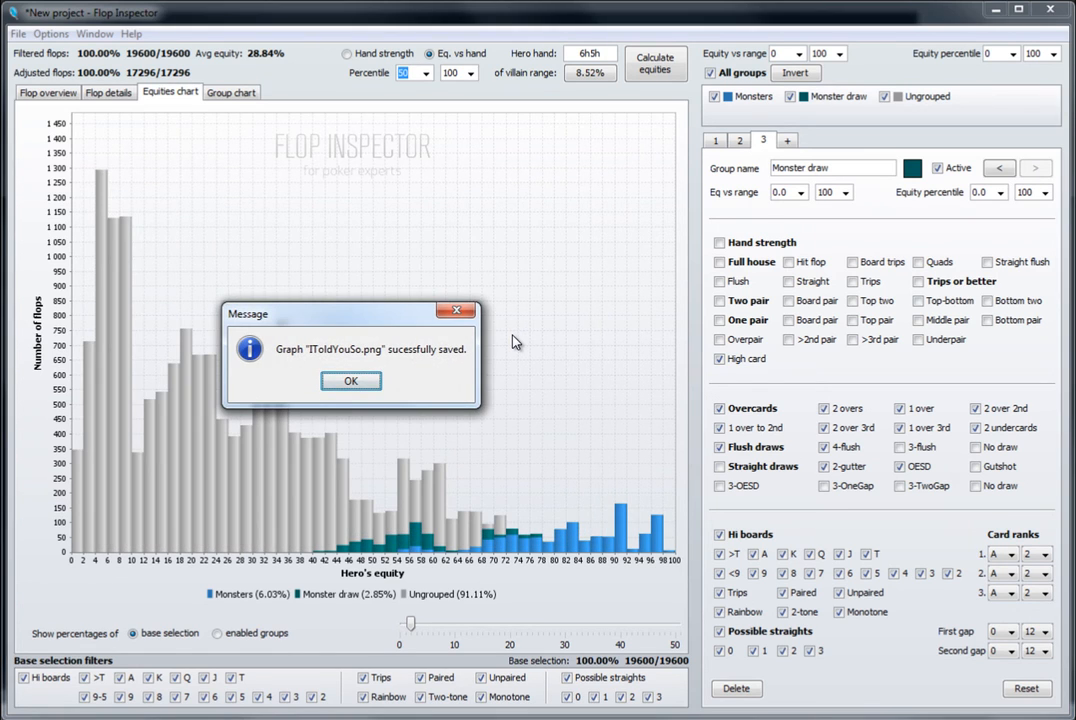
key(Return)
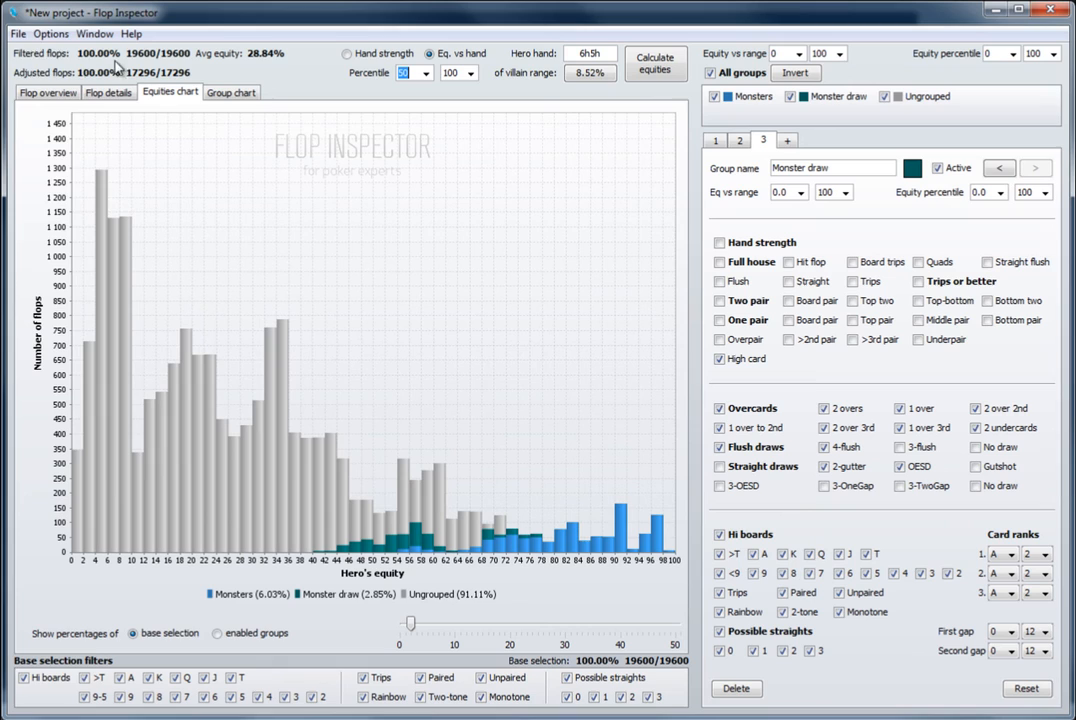
Step: Duplicate the current project with its range and filter groups
click(20, 35)
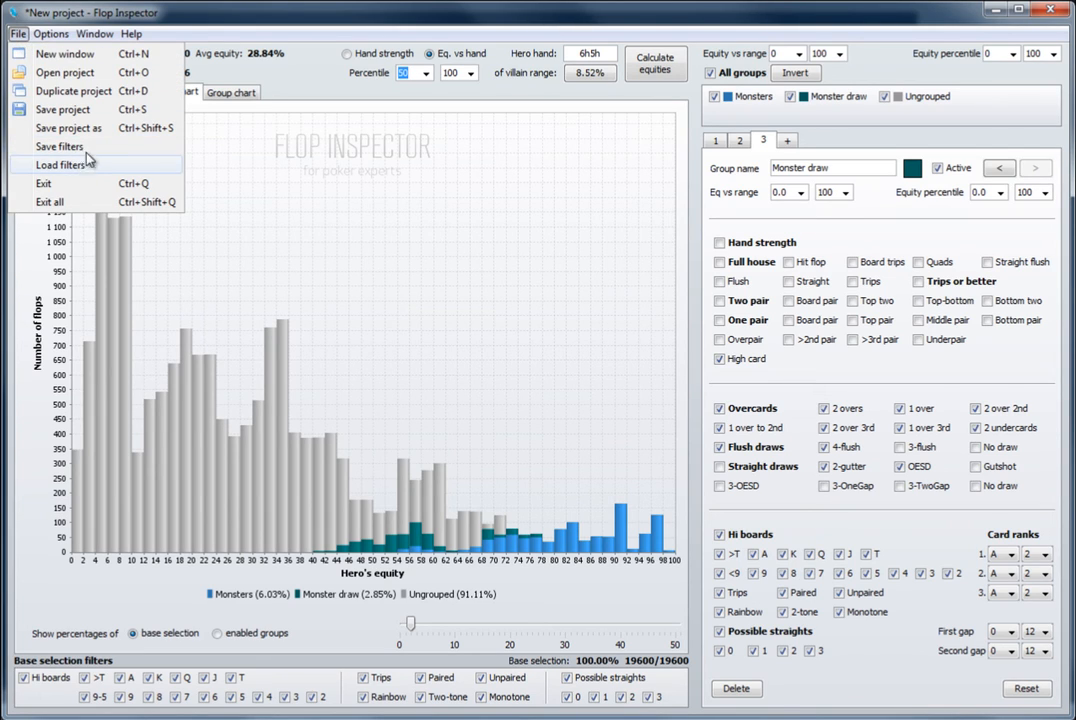
click(141, 91)
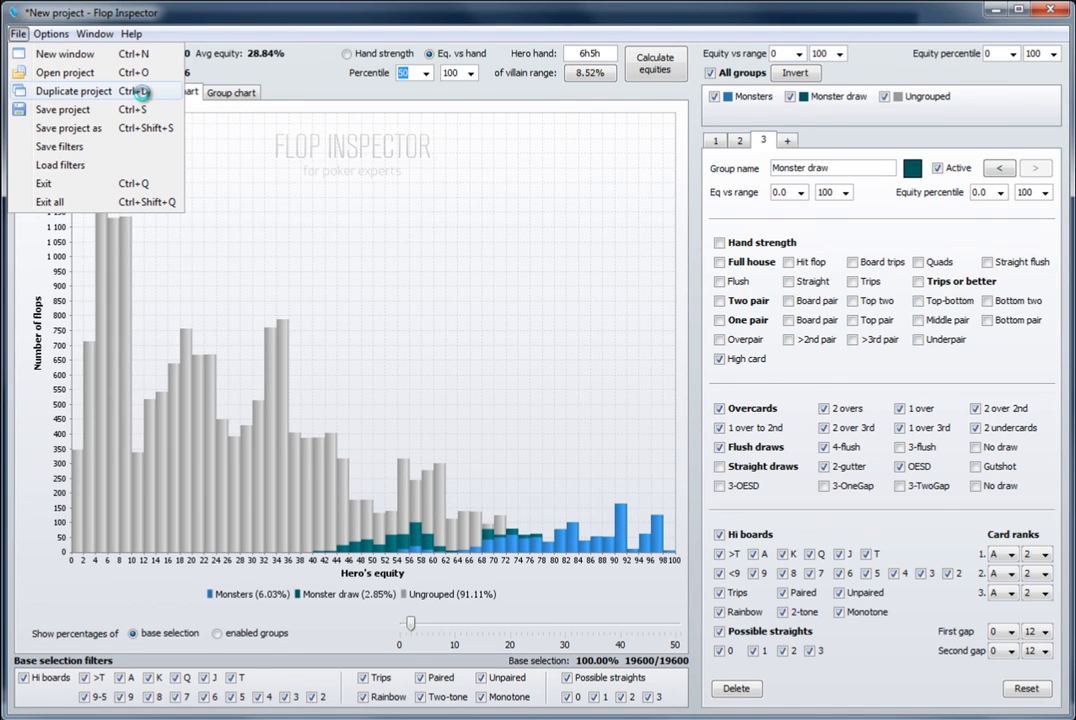